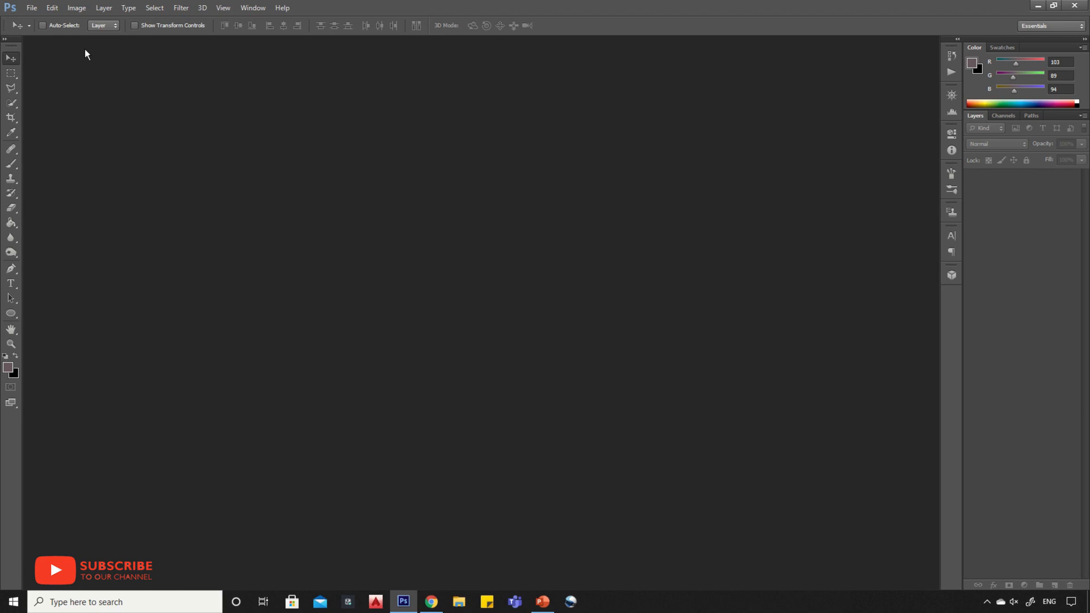
Open the model image from the Sliced head folder
click(32, 7)
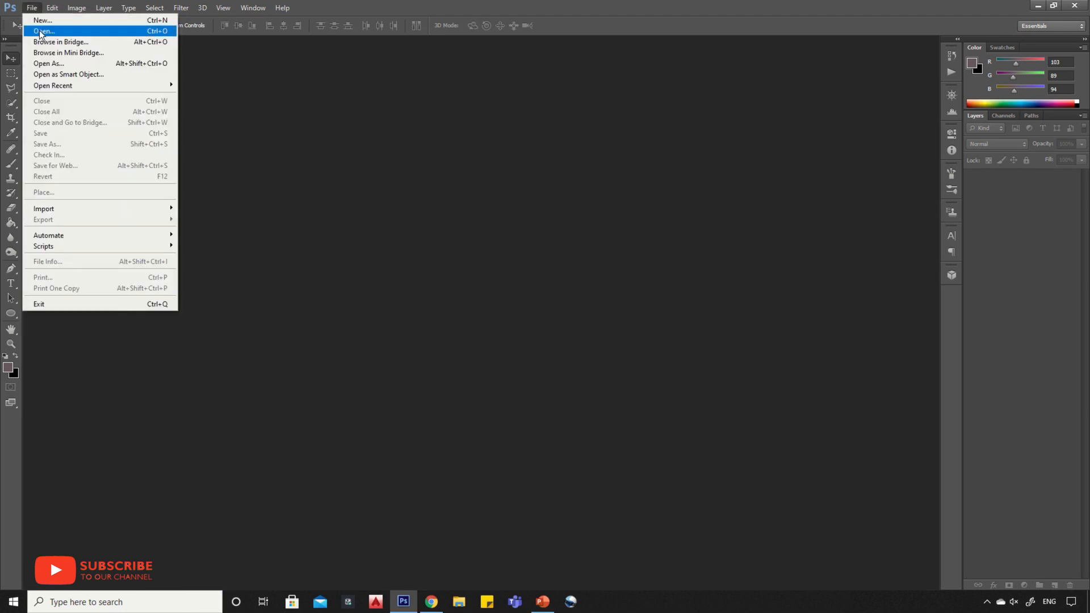
click(41, 32)
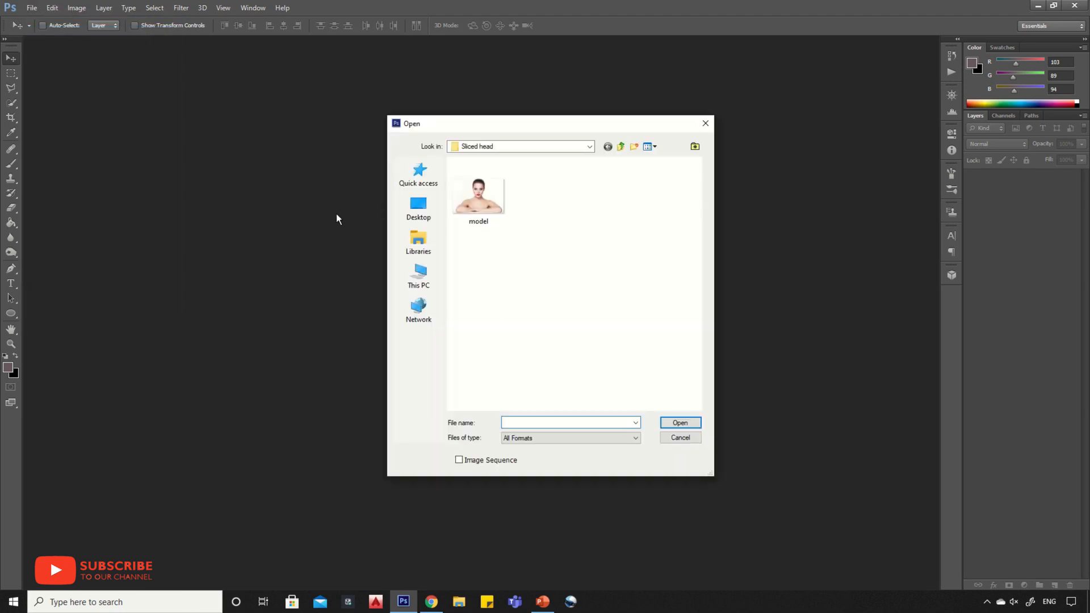
double_click(473, 203)
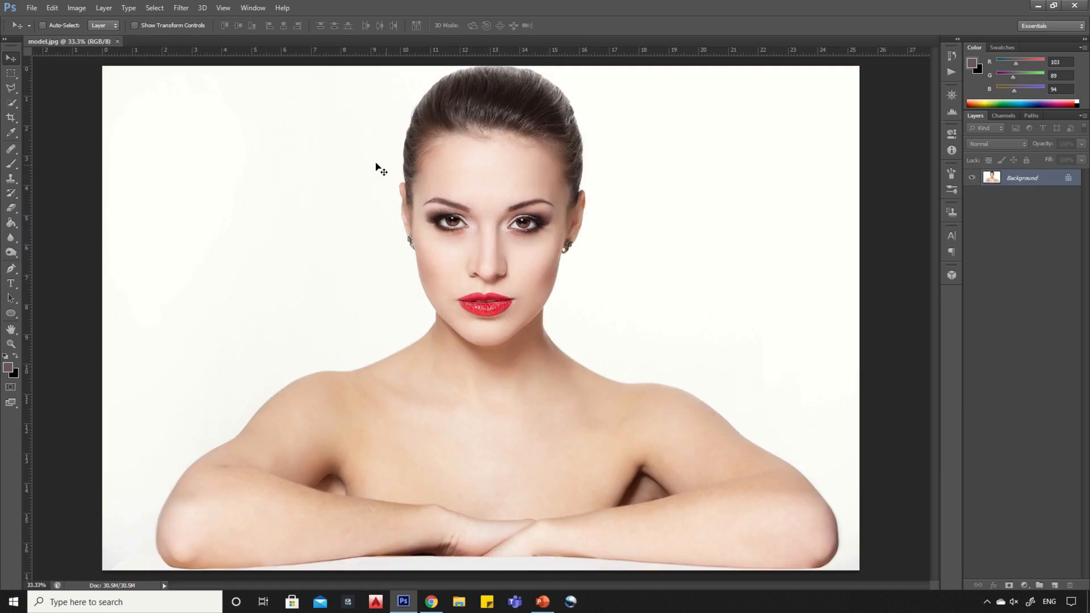
Select the woman's whole head, from hair to chin including the ears, with the Quick Selection tool
click(13, 102)
click(12, 102)
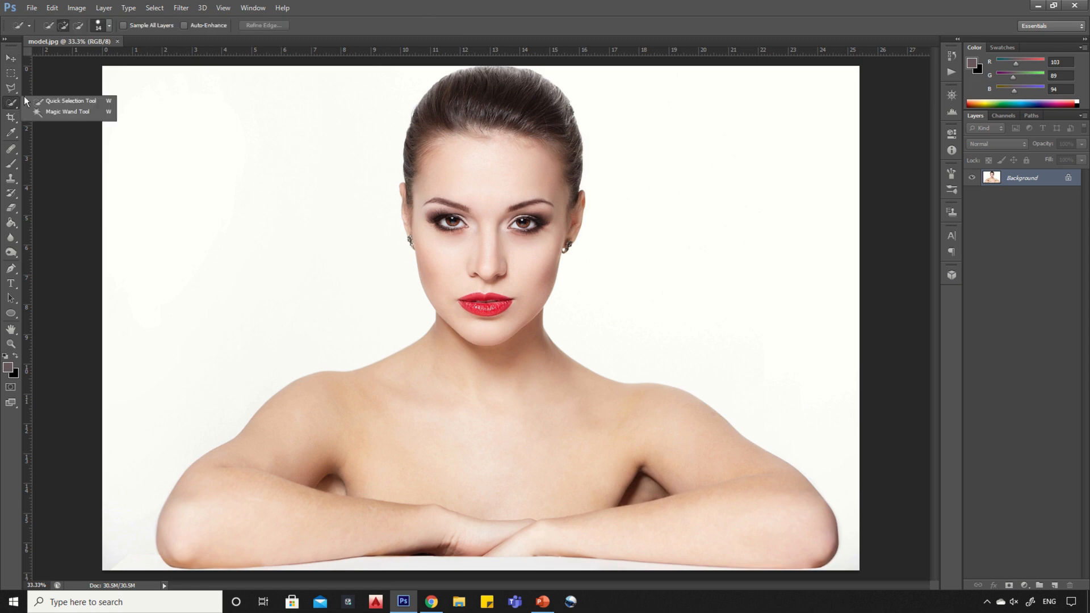
click(74, 101)
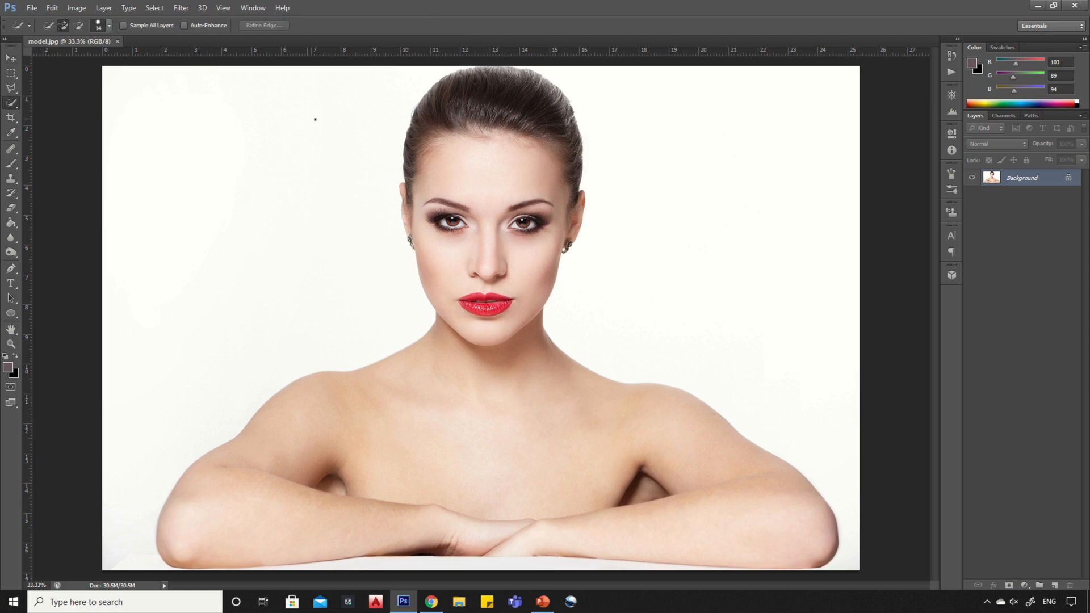
mouse_move(484, 81)
mouse_down()
mouse_move(449, 116)
mouse_move(505, 125)
mouse_move(573, 165)
mouse_move(567, 245)
mouse_up()
drag(555, 205, 535, 228)
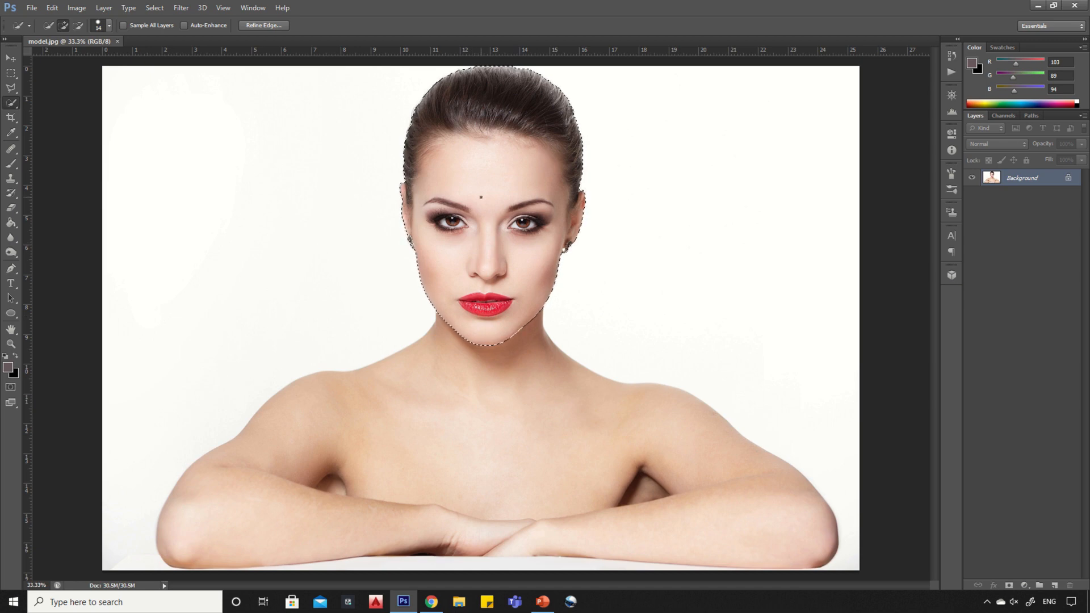
Copy the selected head onto its own layer and delete the Background layer
right_click(481, 199)
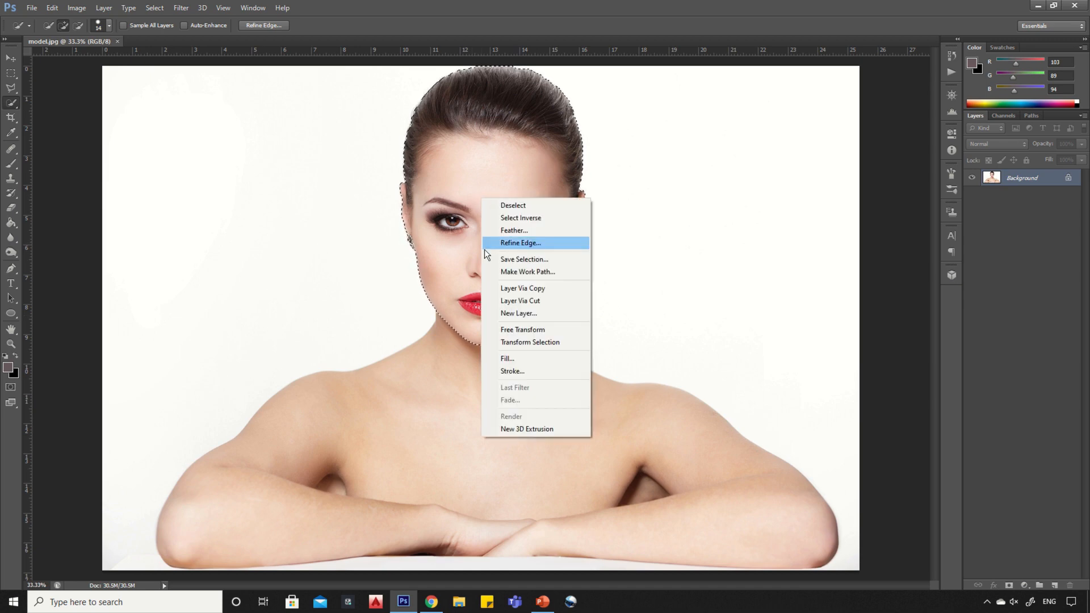
click(545, 288)
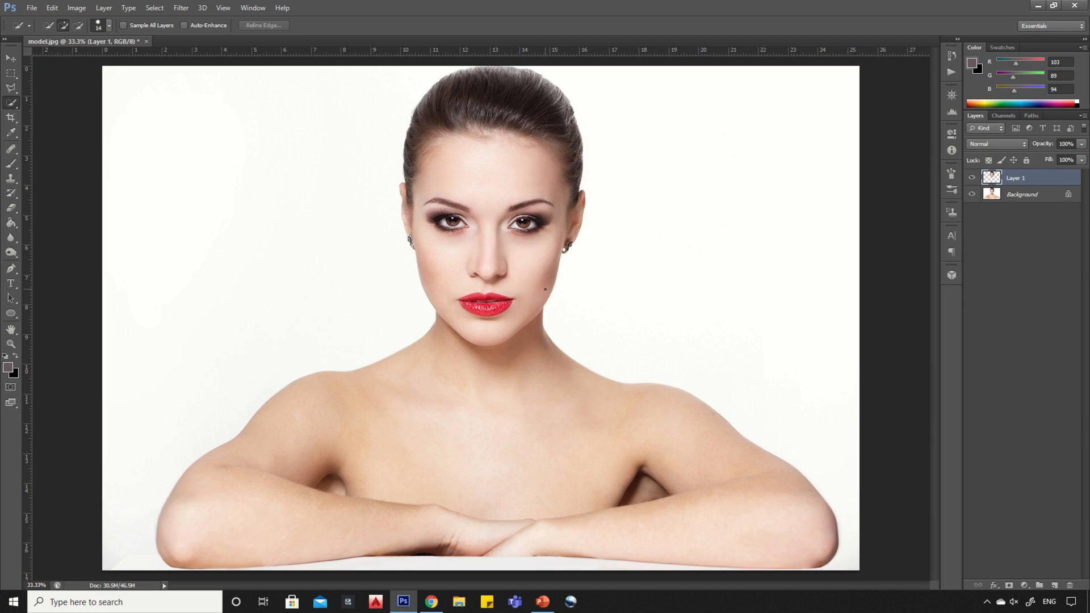
right_click(1013, 201)
click(1003, 234)
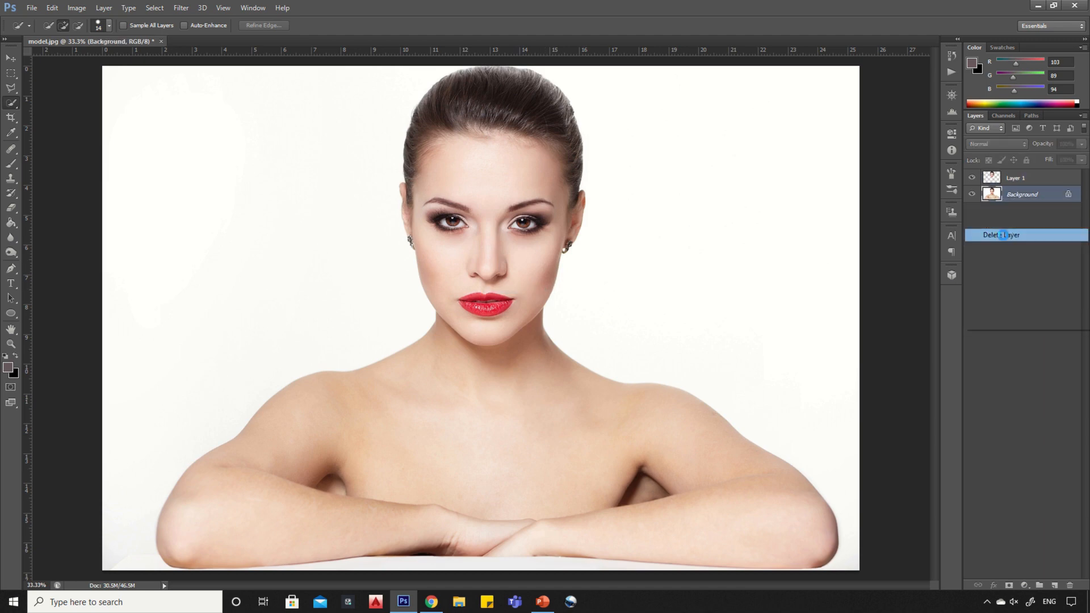
click(521, 221)
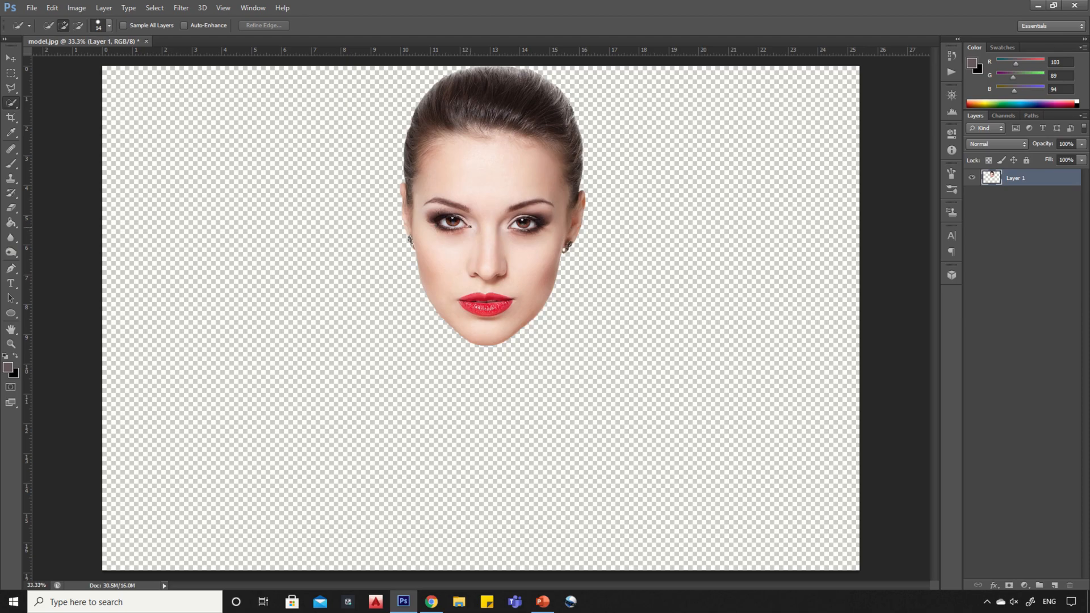
Move the head down toward the middle of the canvas and scale it up to about 115%
click(11, 58)
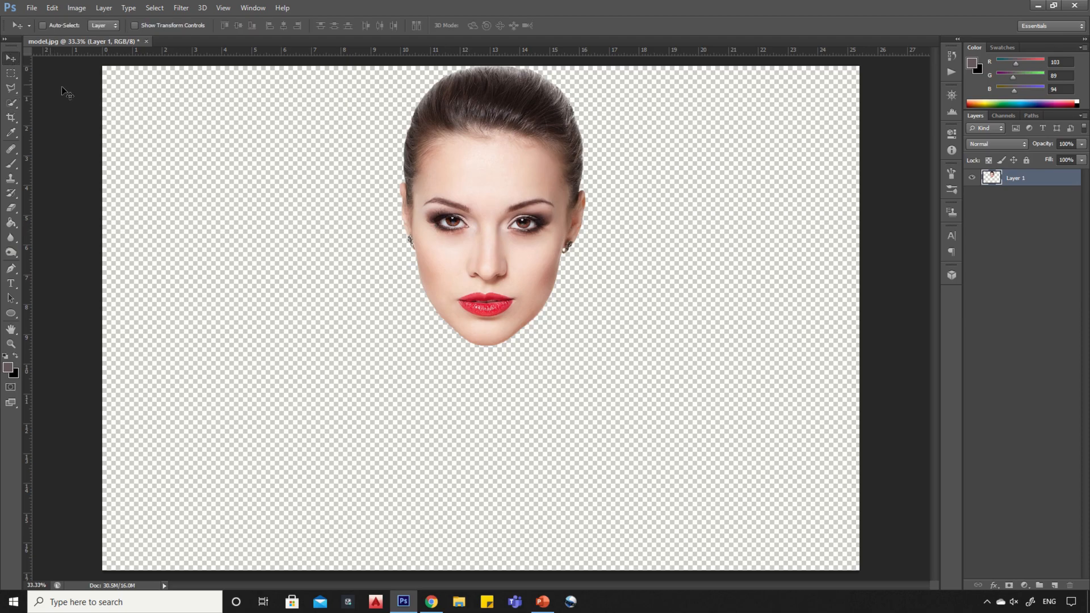
drag(499, 159, 491, 231)
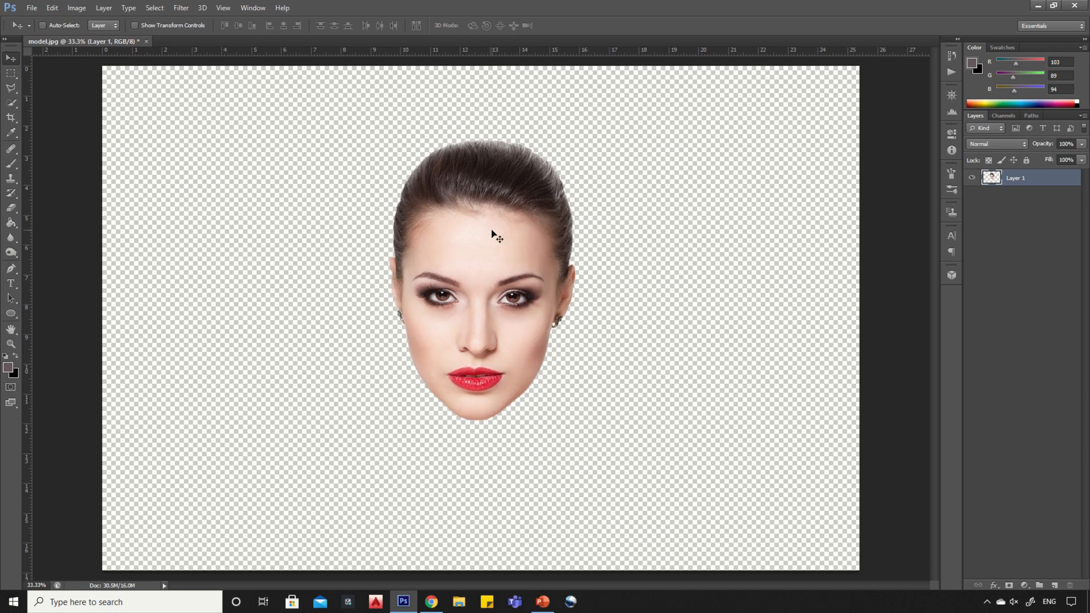
key(ctrl+t)
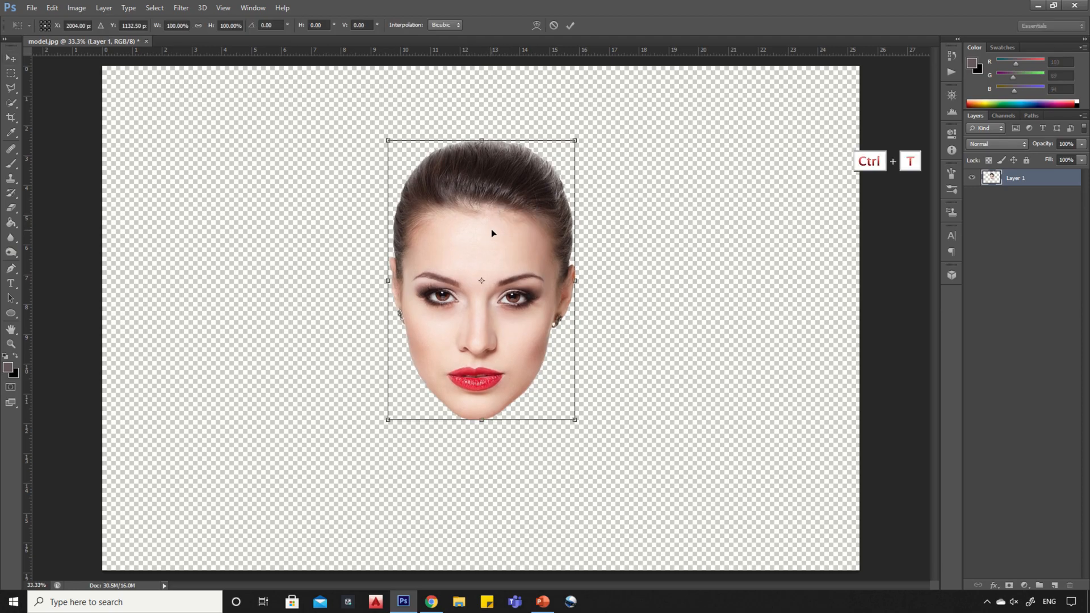
drag(575, 420, 605, 433)
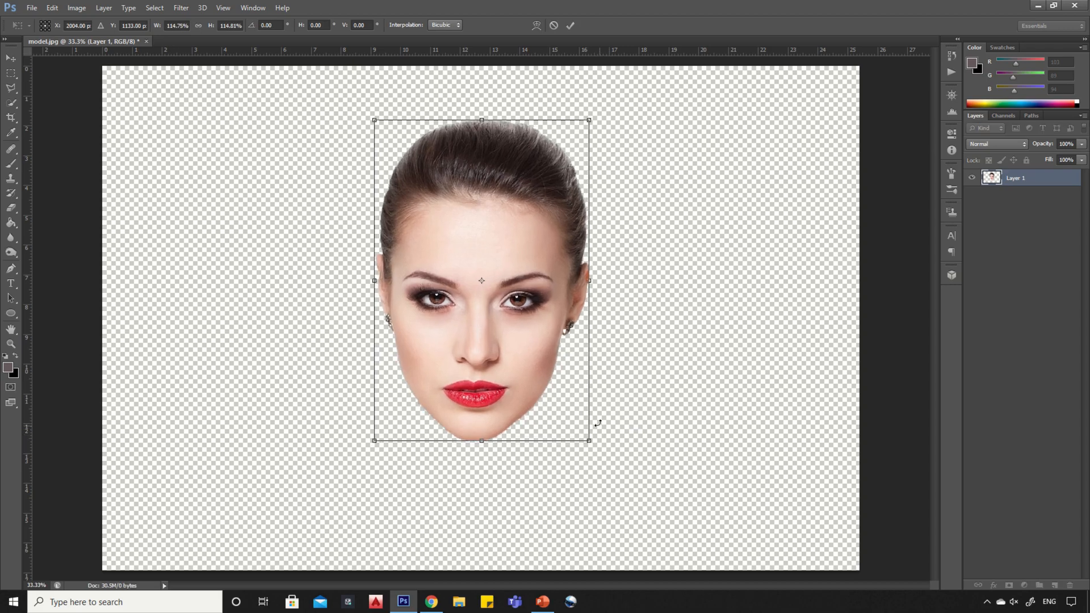
click(570, 25)
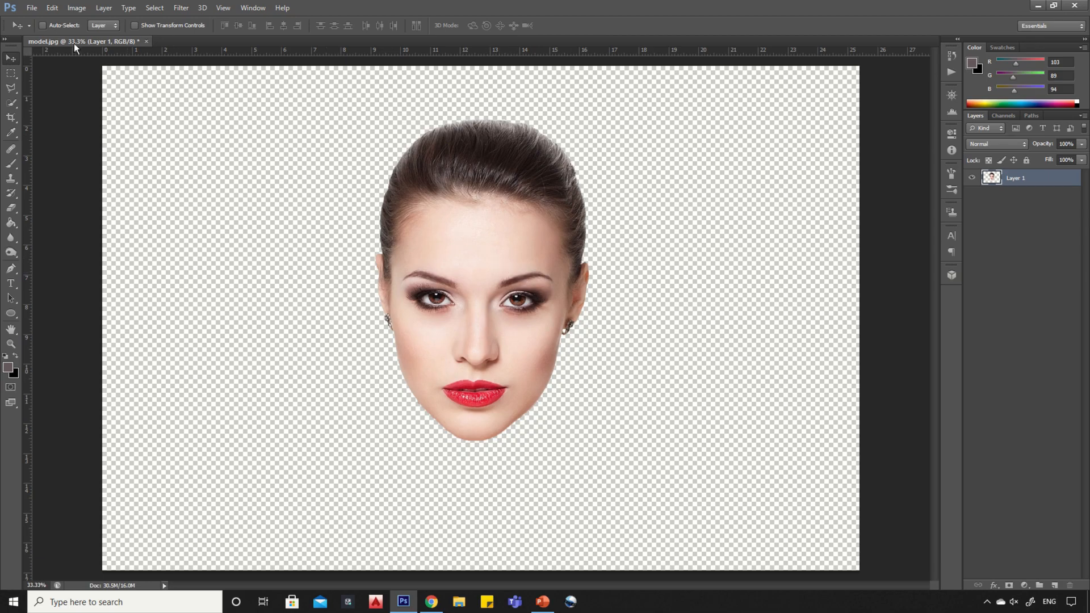
Apply a Black & White adjustment to the head with Reds 12, Yellows 25, Cyans 6 and lowered Greens
click(80, 9)
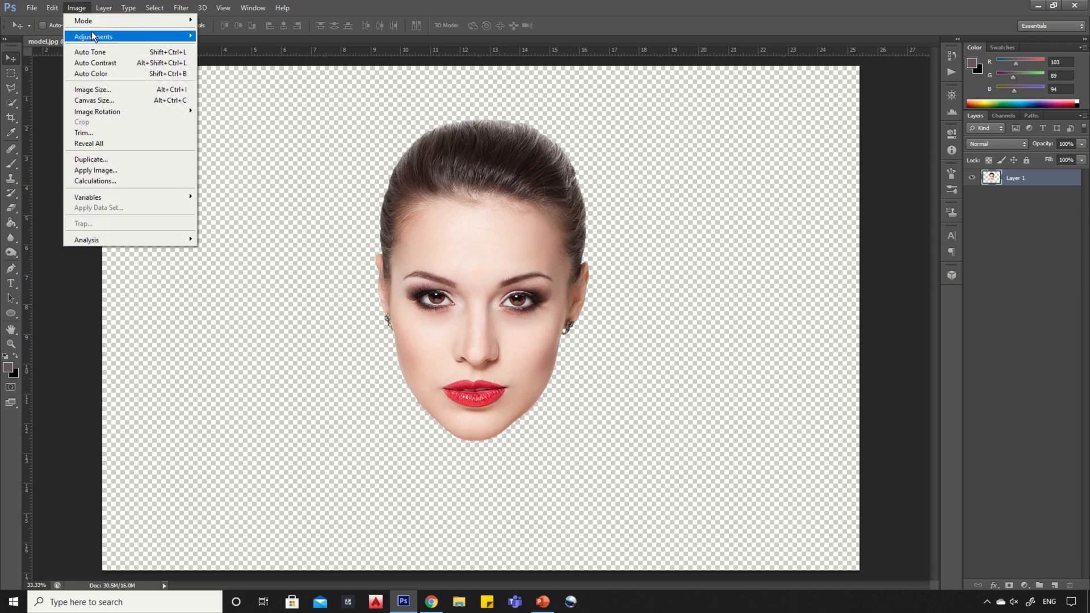
mouse_move(93, 36)
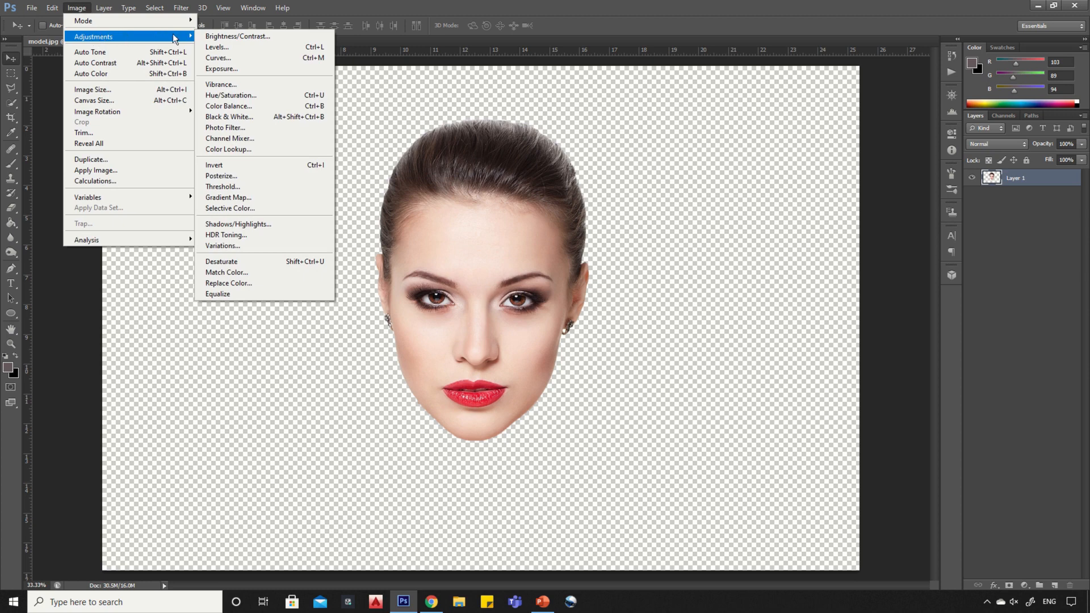
click(250, 116)
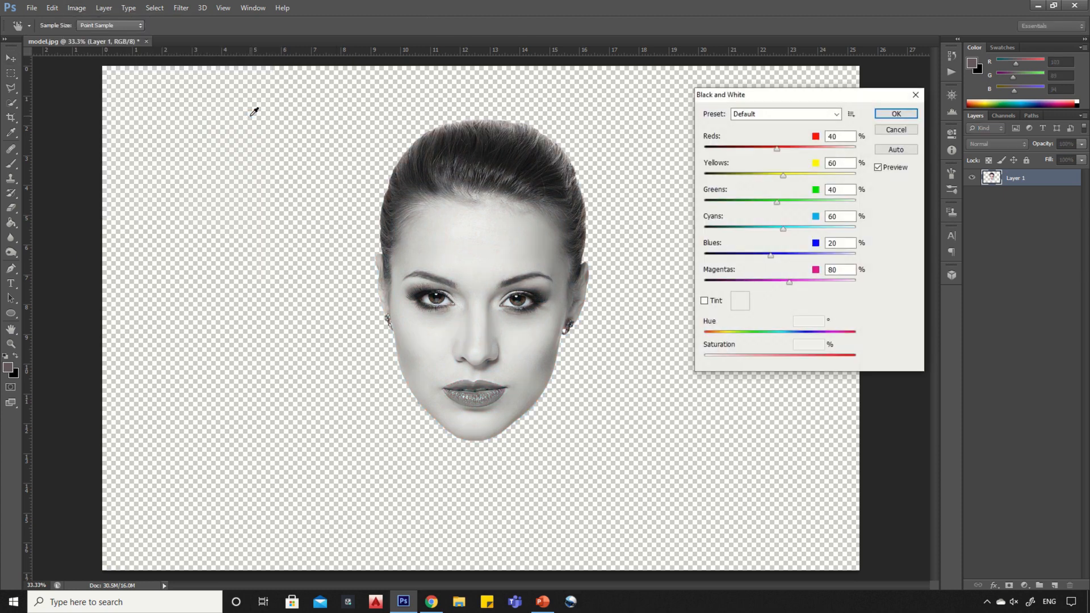
drag(776, 150, 767, 230)
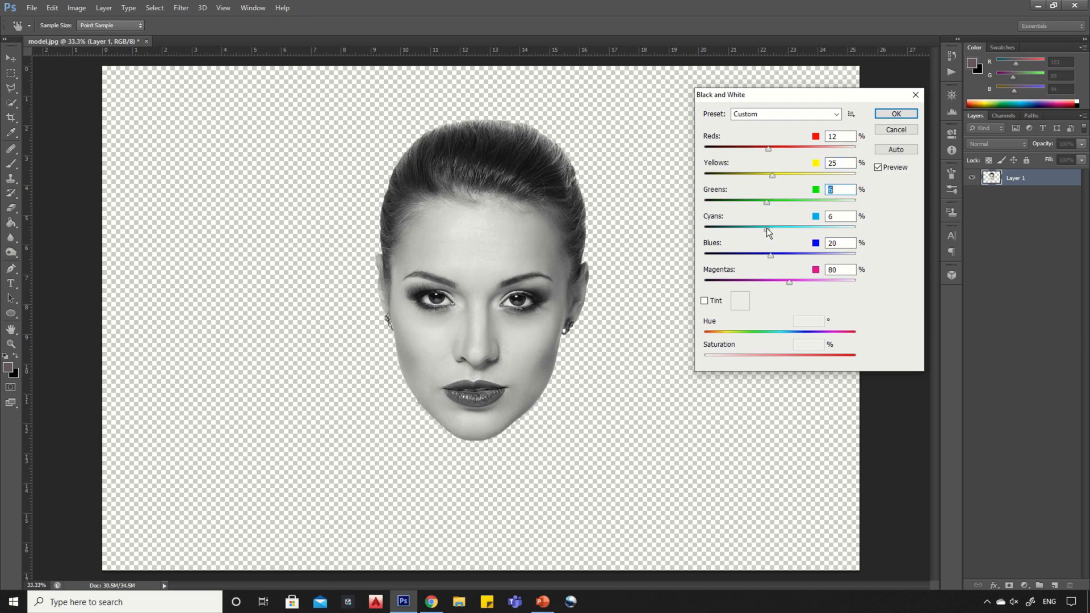
click(893, 114)
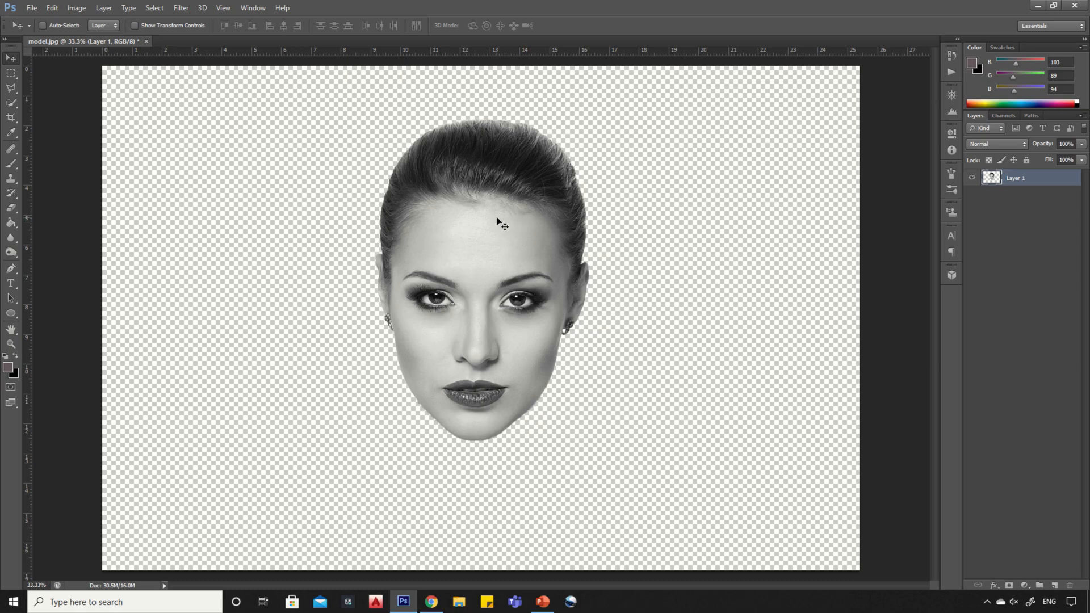
Draw a closed Pen path around the chin in Path mode, with a curved upper edge crossing just below the lips
click(10, 271)
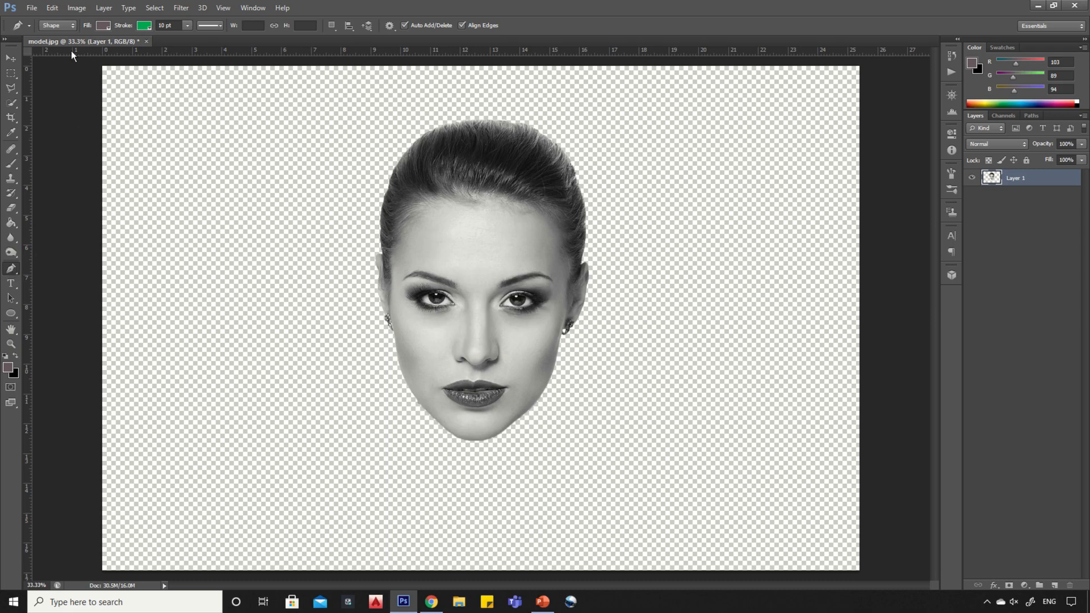
click(59, 29)
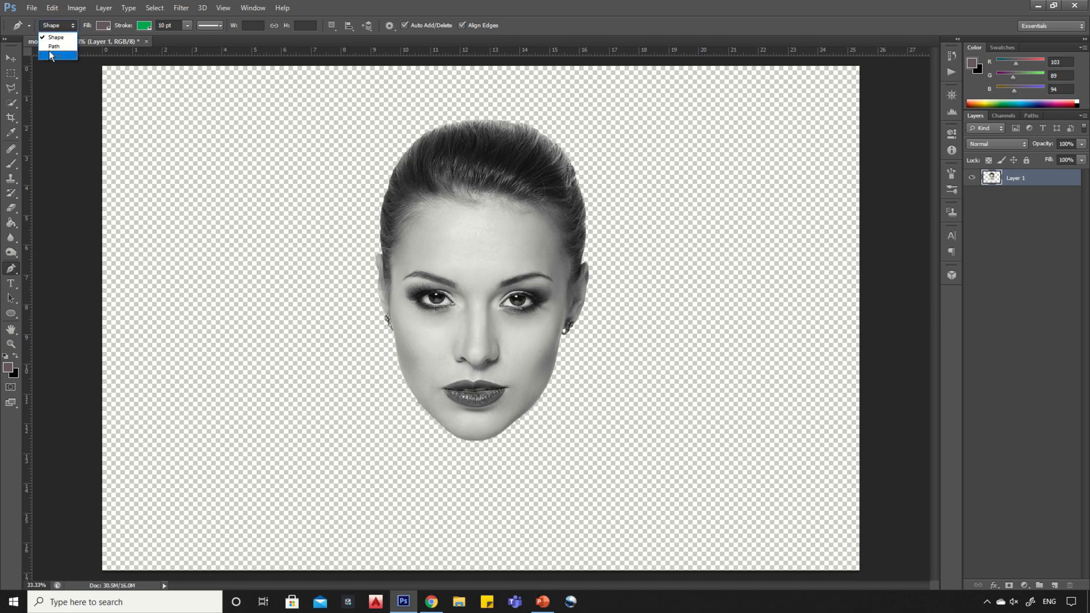
click(55, 46)
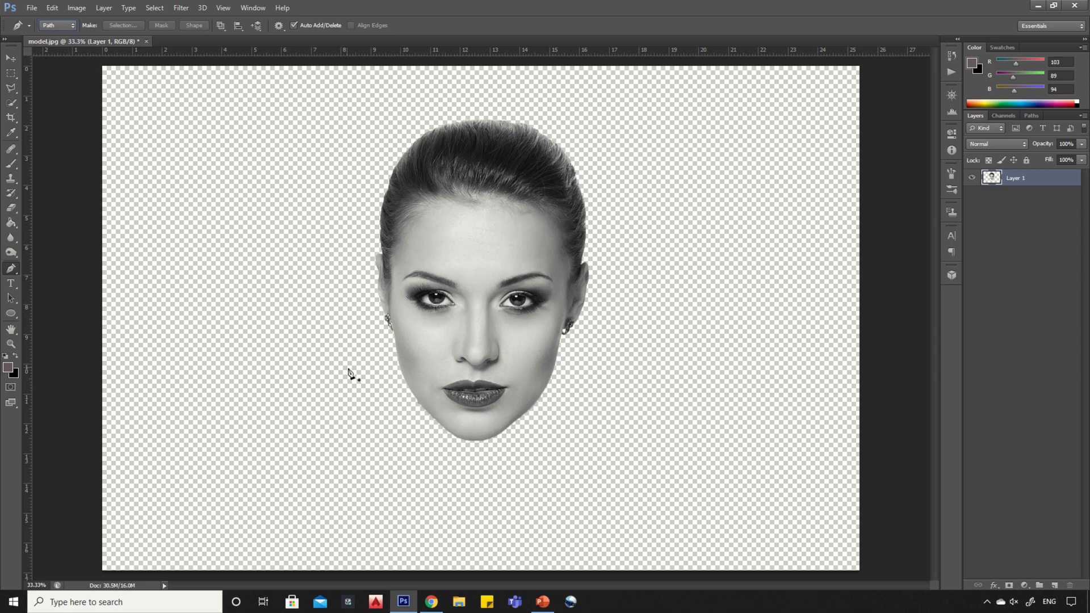
click(379, 408)
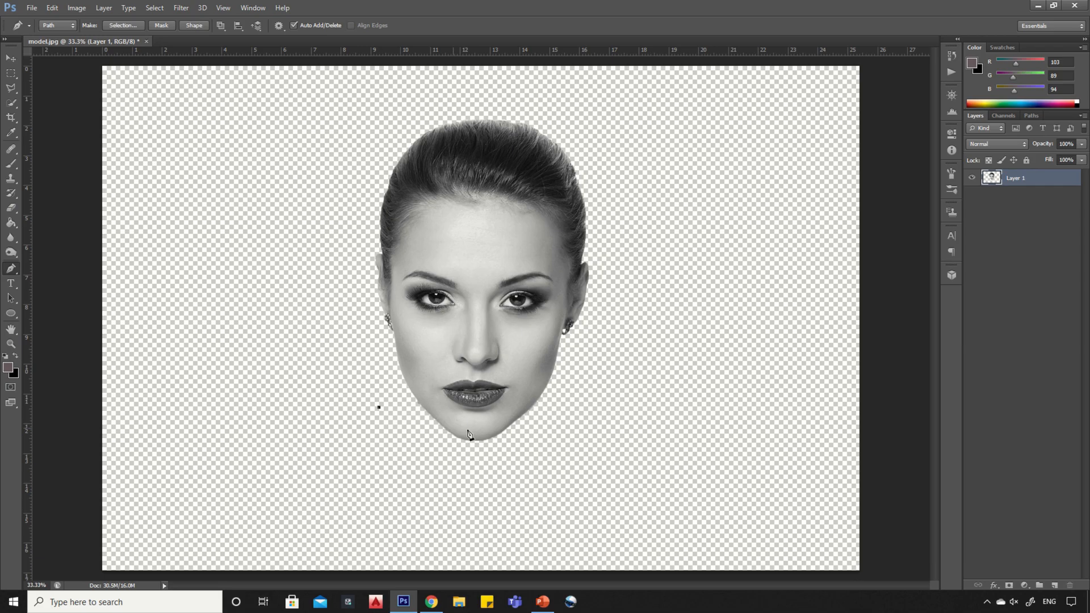
click(579, 414)
drag(581, 415, 707, 390)
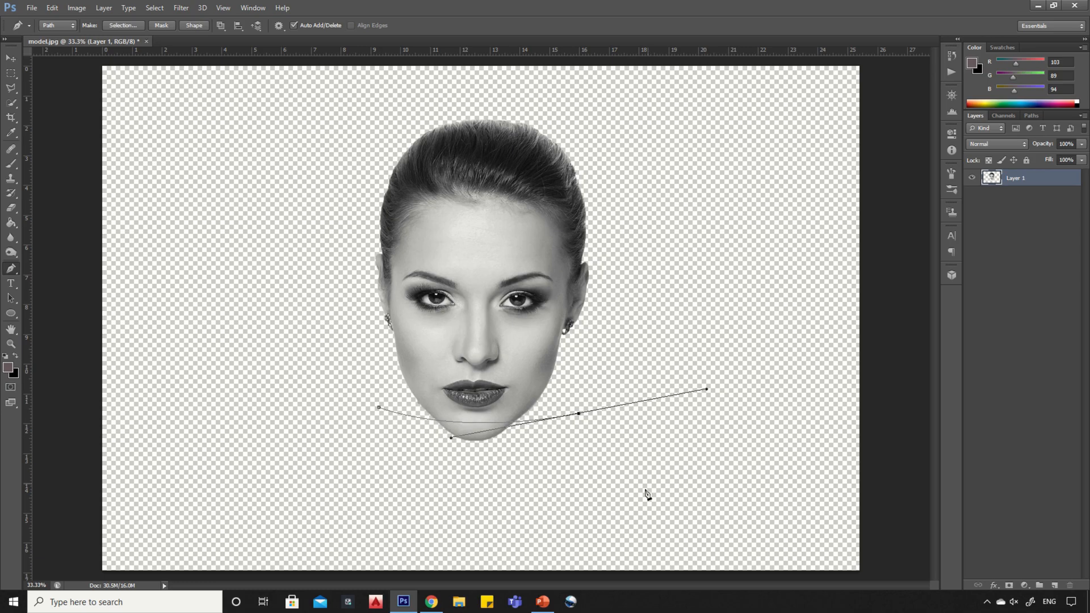
click(630, 501)
click(466, 493)
click(358, 446)
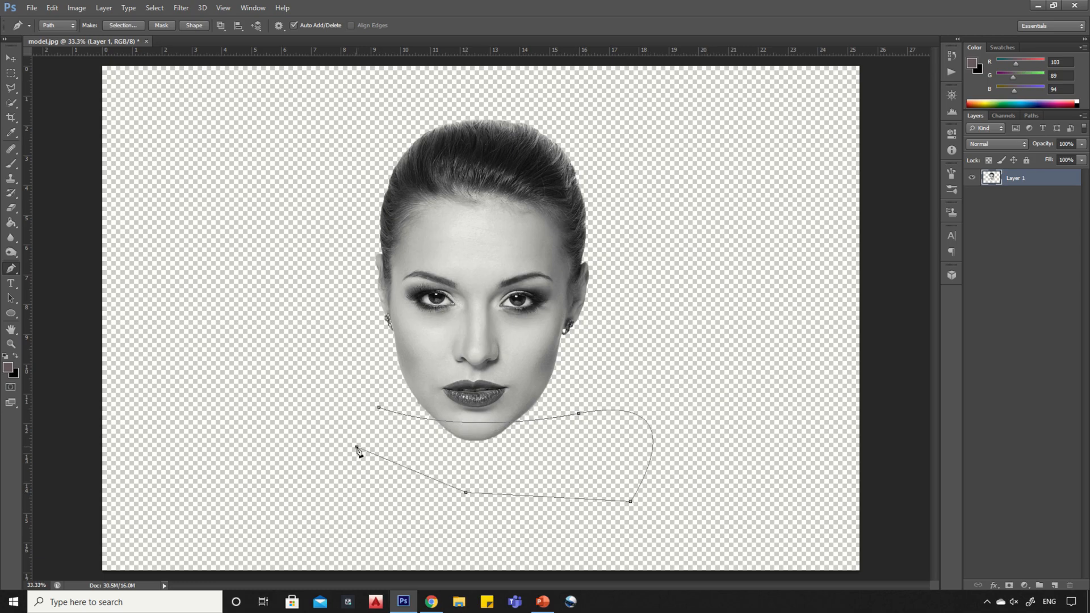
click(379, 406)
Turn the chin path into a new anti-aliased selection
right_click(480, 438)
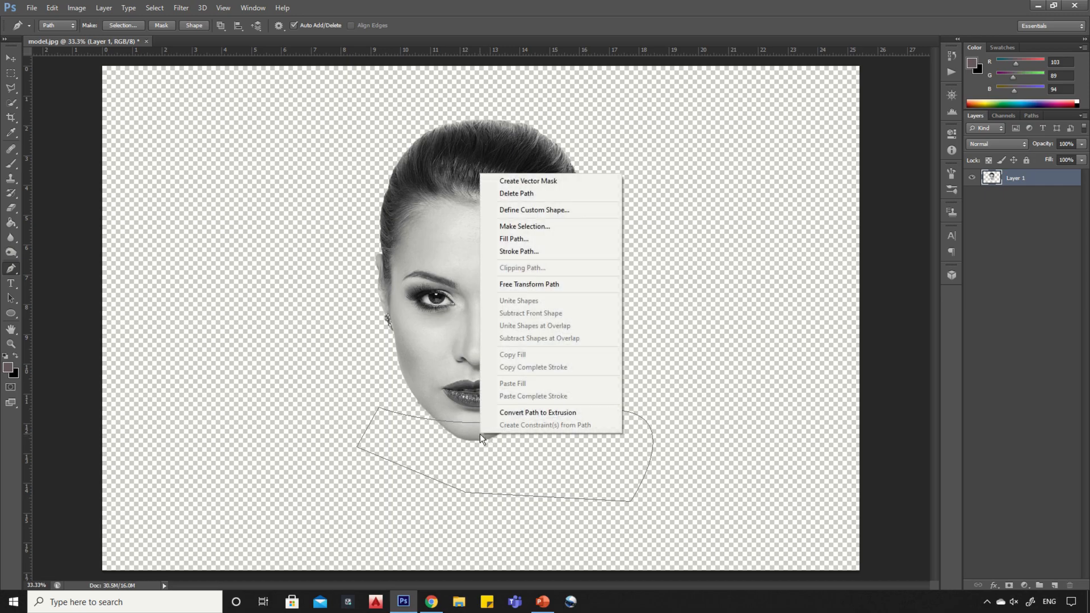
click(546, 227)
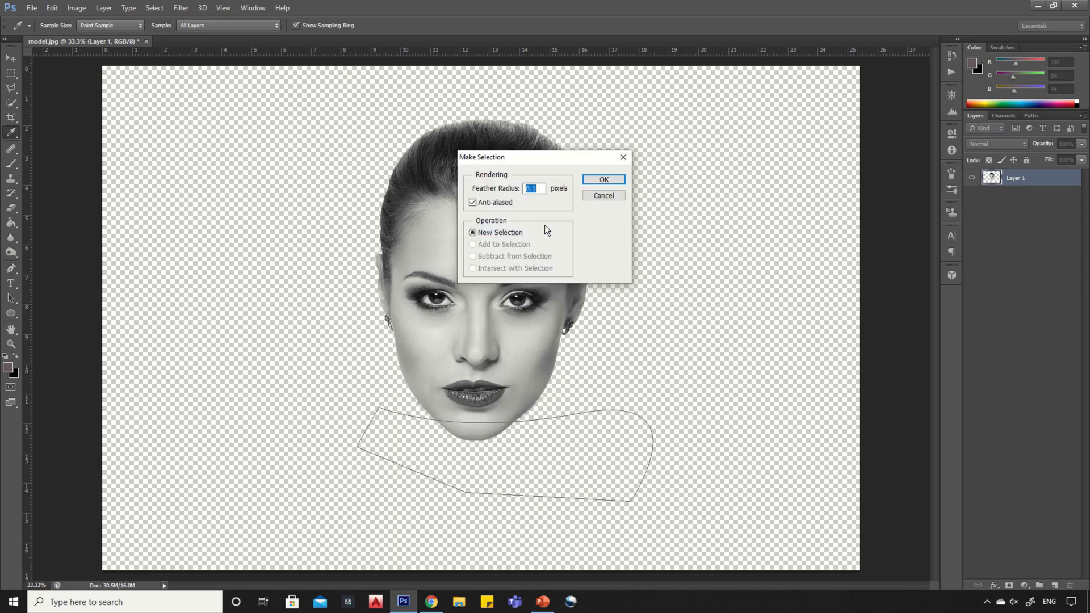
click(612, 180)
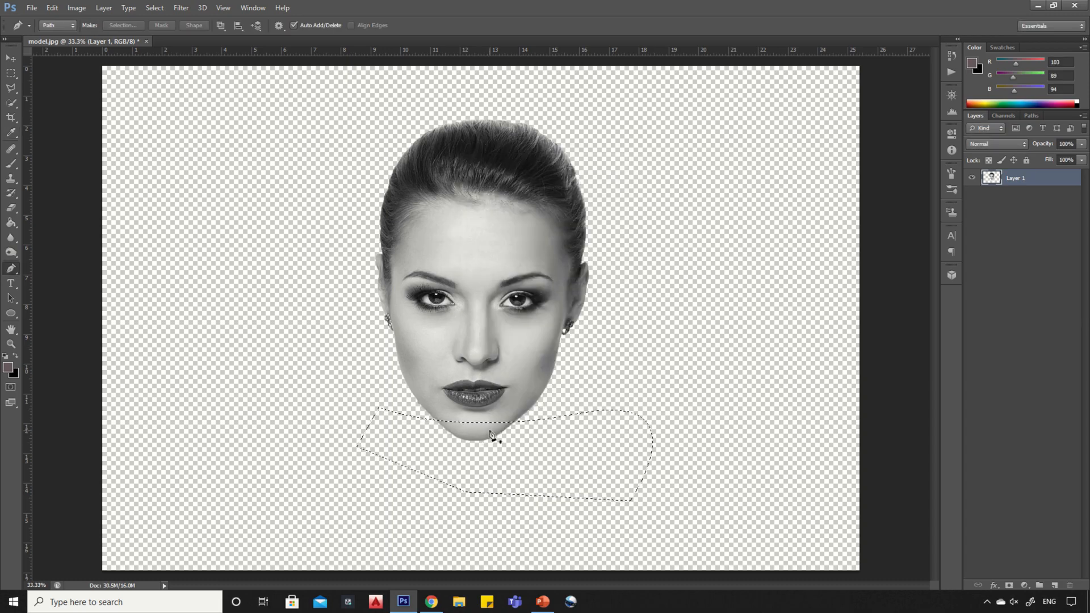
Cut the selected chin slice onto a new layer and name that layer 1
click(14, 73)
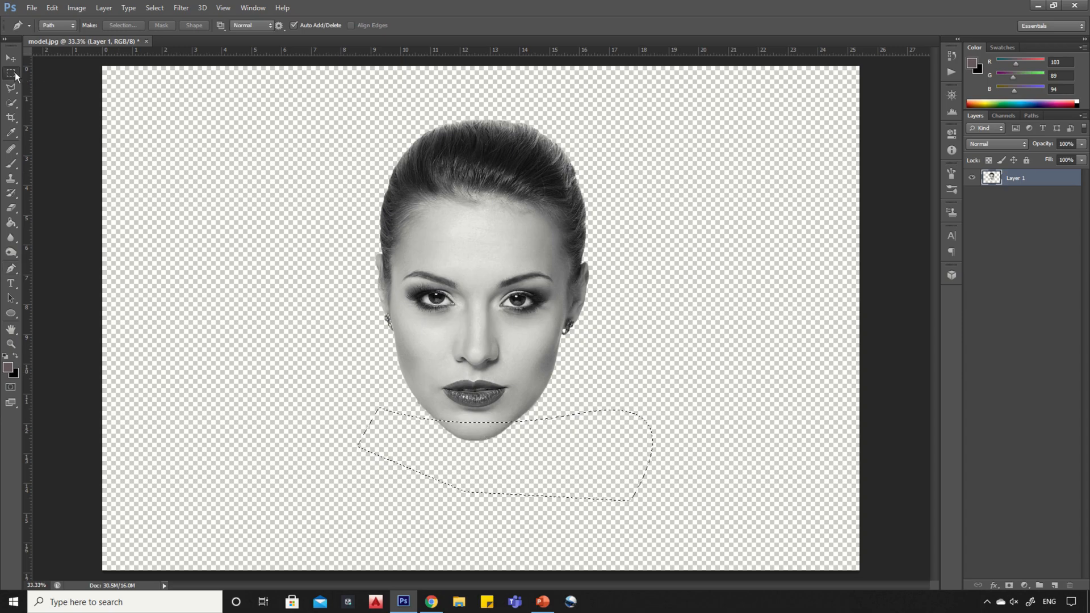
right_click(448, 432)
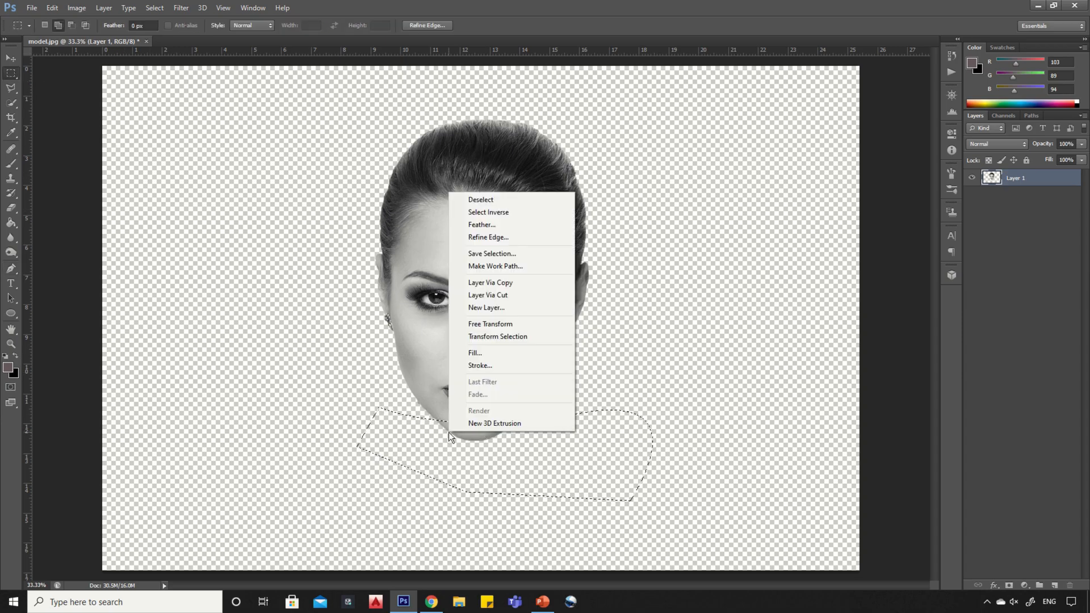
click(499, 295)
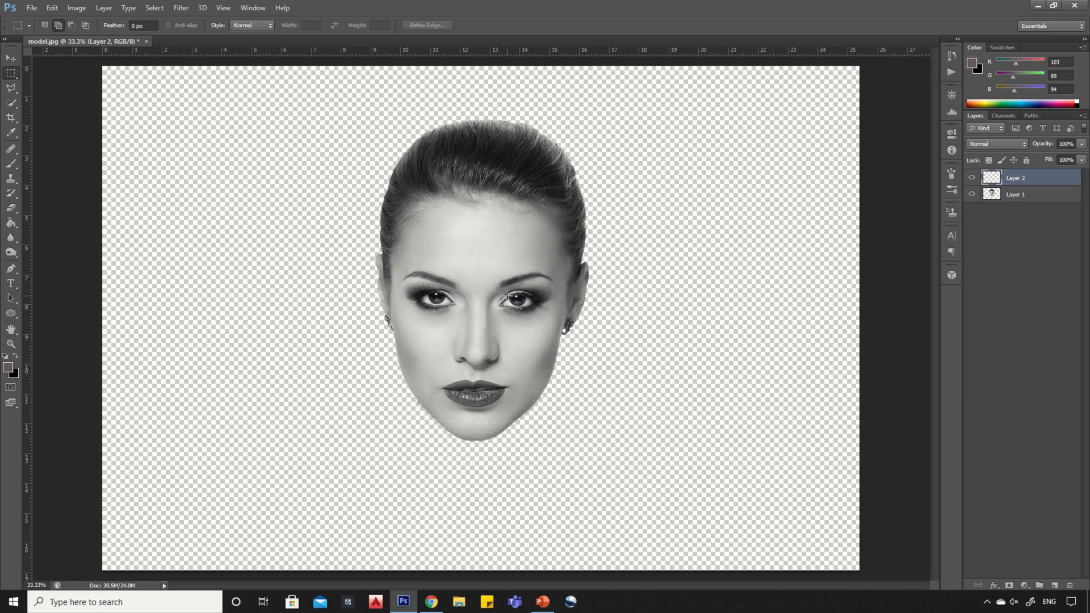
double_click(1016, 178)
text(1)
On Layer 1, draw a closed Pen path around the lower face, its curved upper edge crossing the nose at earring height
click(1043, 197)
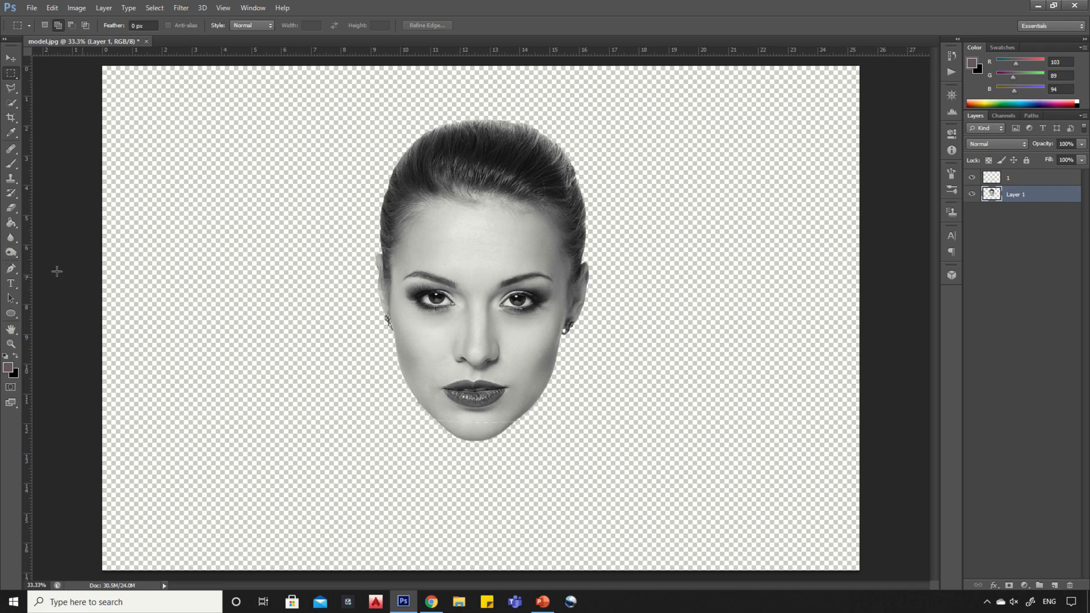
click(11, 268)
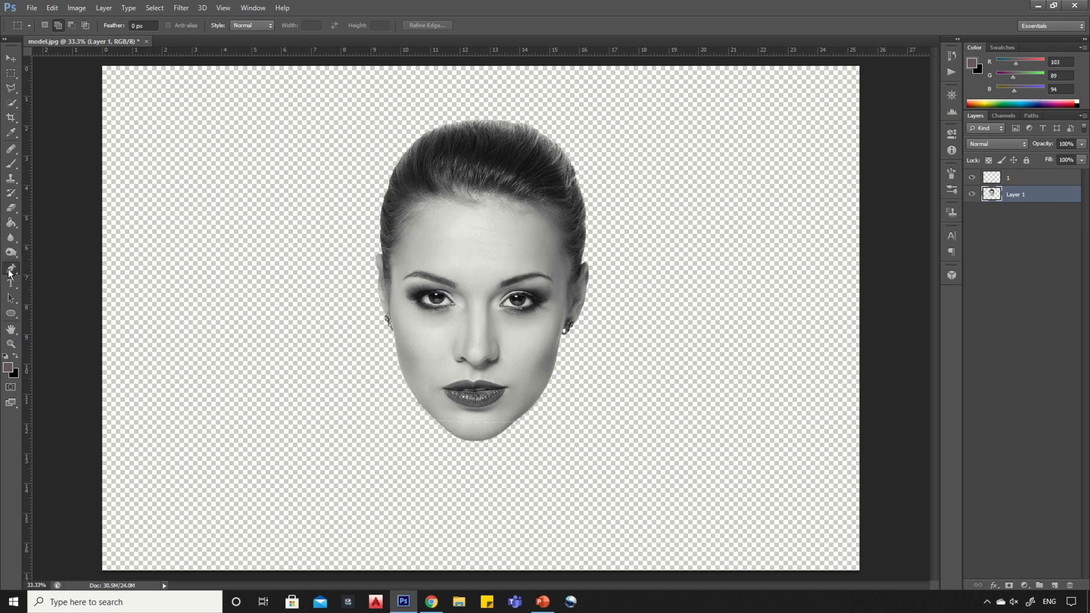
click(349, 325)
drag(624, 325, 763, 292)
click(639, 439)
click(412, 477)
click(339, 378)
click(347, 328)
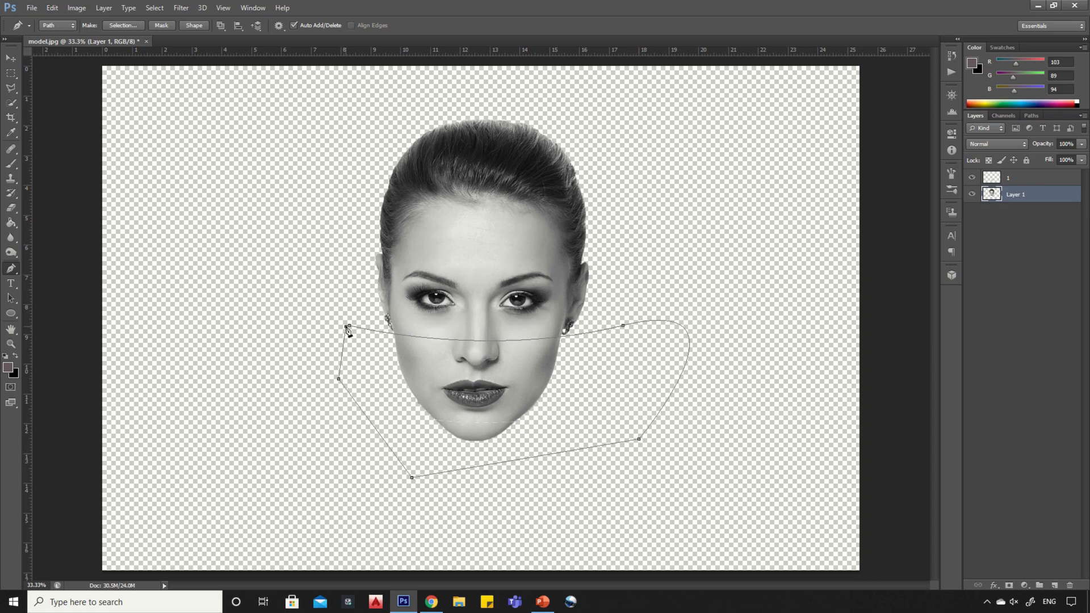
Turn the lower-face path into a new anti-aliased selection
right_click(409, 327)
click(488, 377)
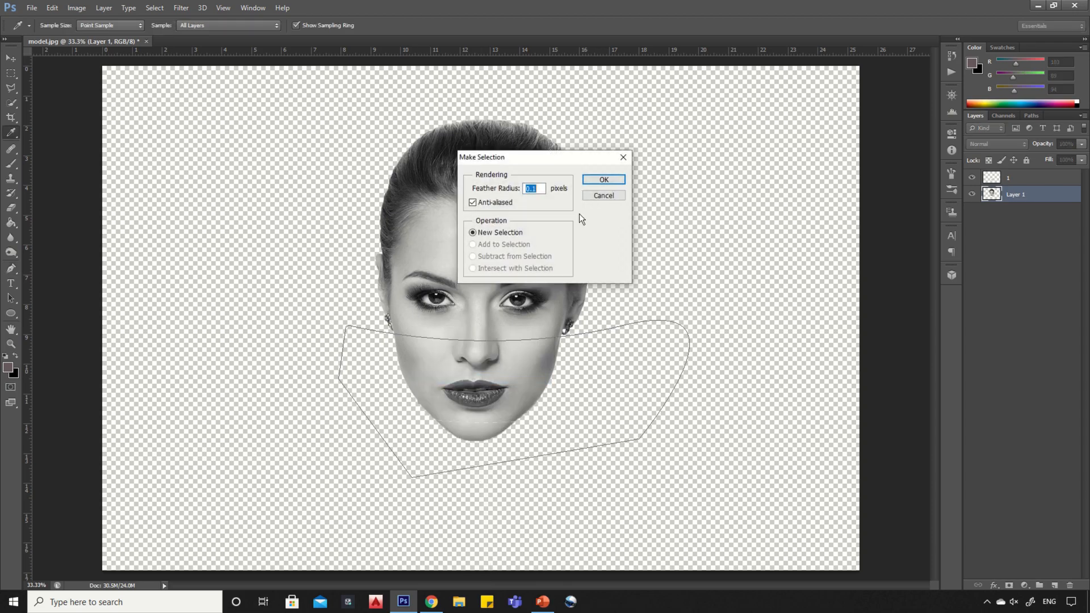
key(Return)
Cut the selected nose-and-lips slice onto a new layer and name that layer 2
key(m)
right_click(444, 364)
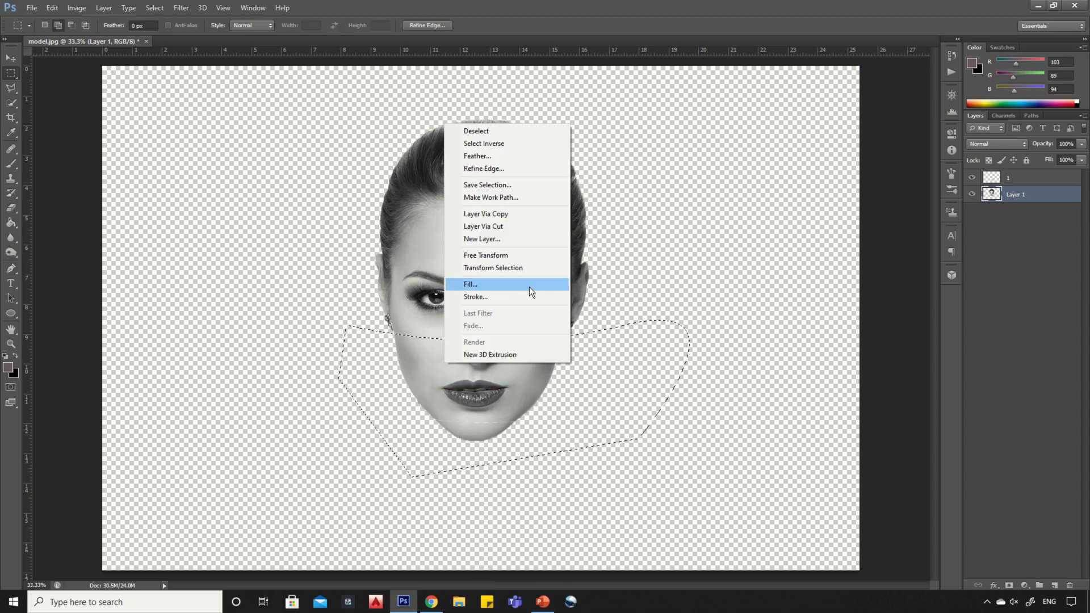
click(492, 227)
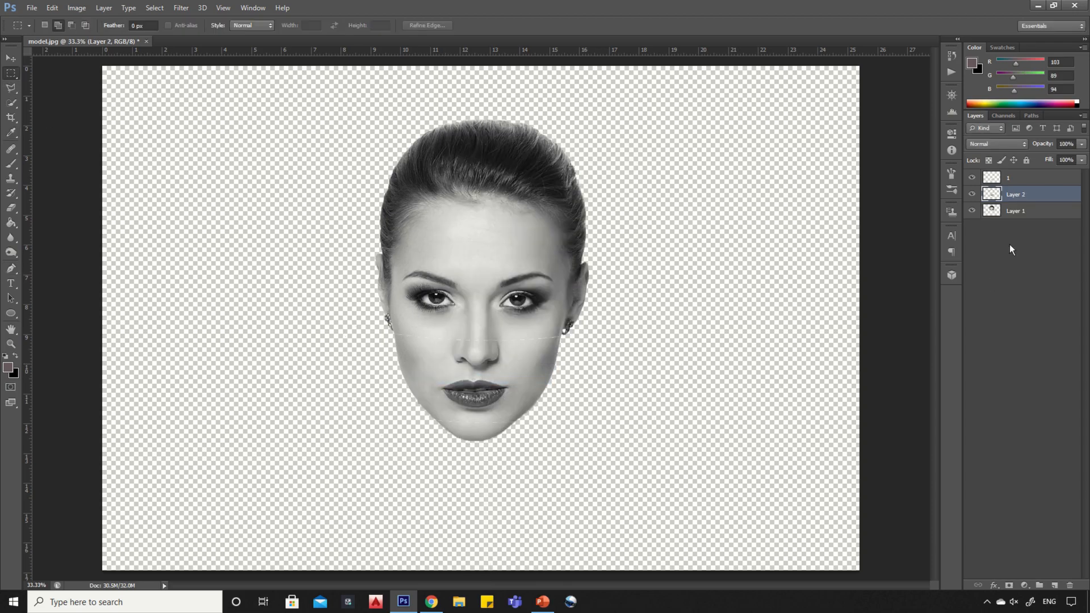
double_click(1018, 194)
text(2)
On Layer 1, draw a closed Pen path around the eye area, its curved upper edge crossing the forehead above the eyebrows
click(1023, 213)
click(11, 269)
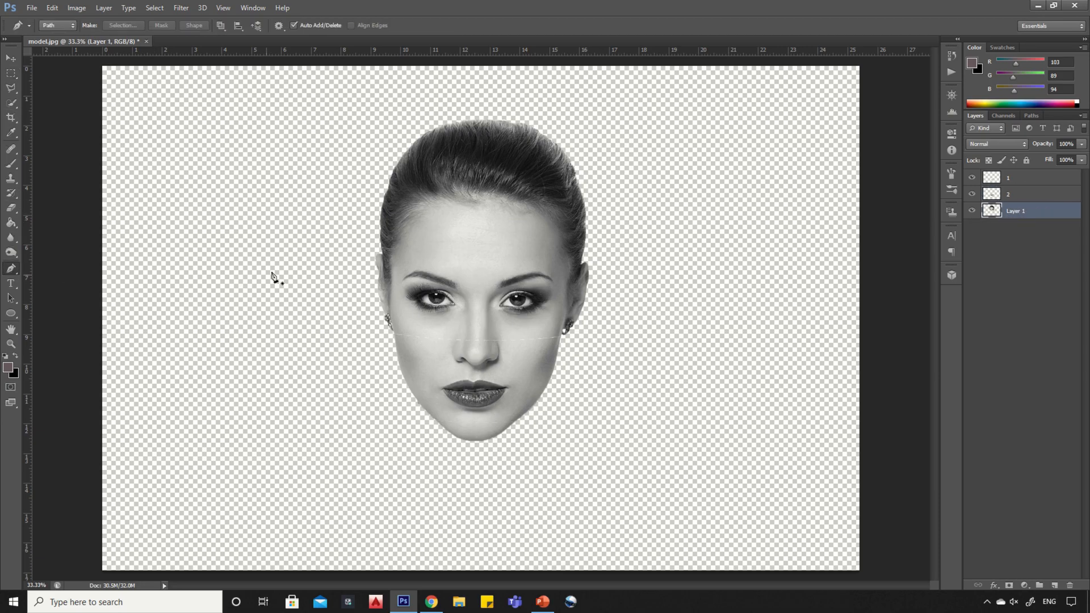
click(334, 225)
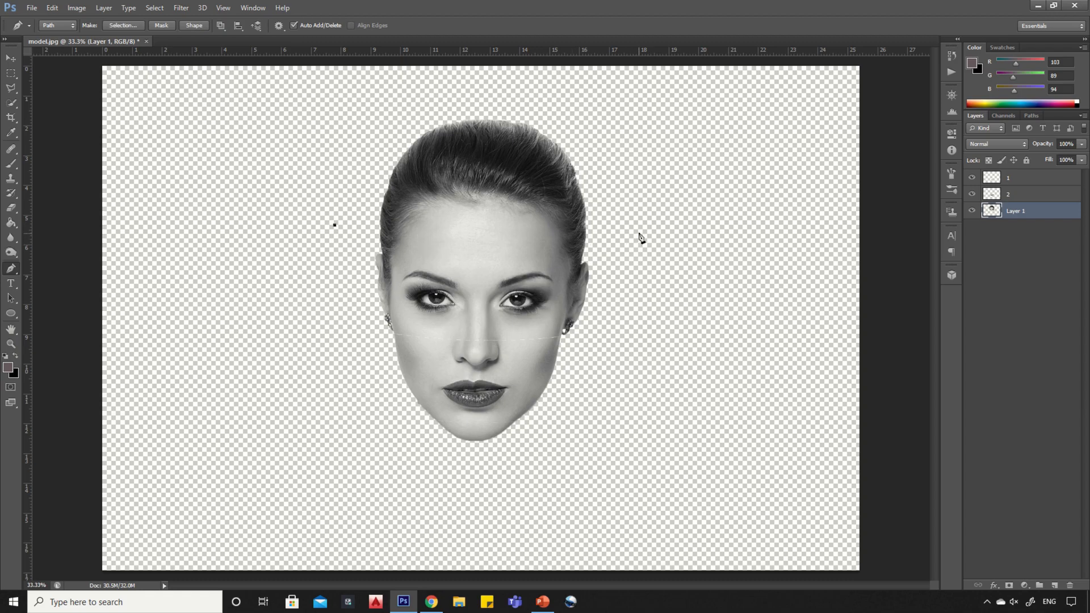
drag(643, 225, 806, 189)
click(741, 333)
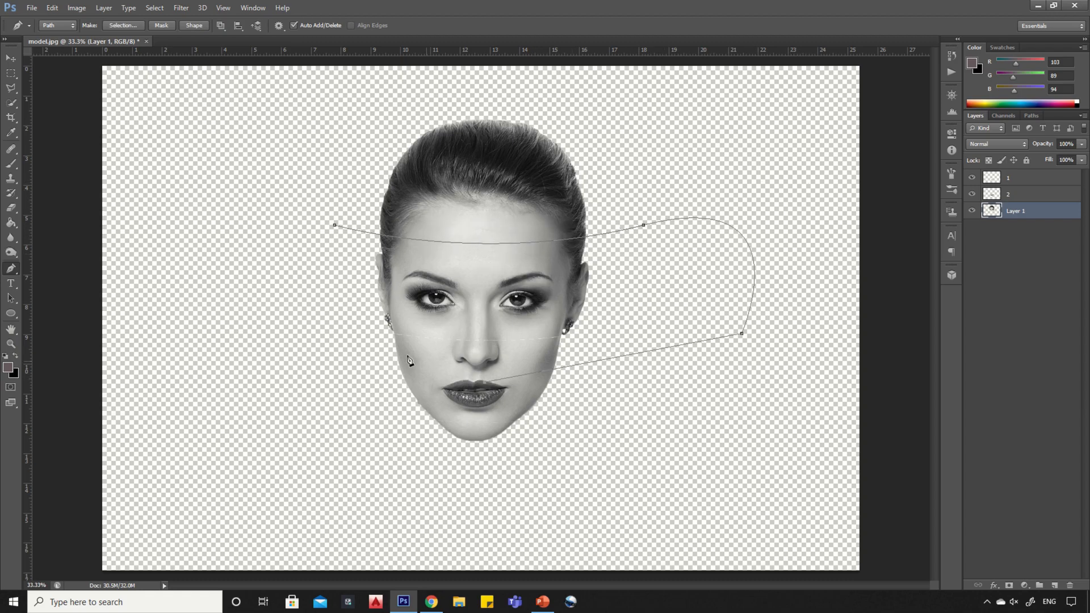
click(351, 337)
click(334, 225)
Convert the eye-area path to a selection and cut that slice onto a new layer
right_click(387, 261)
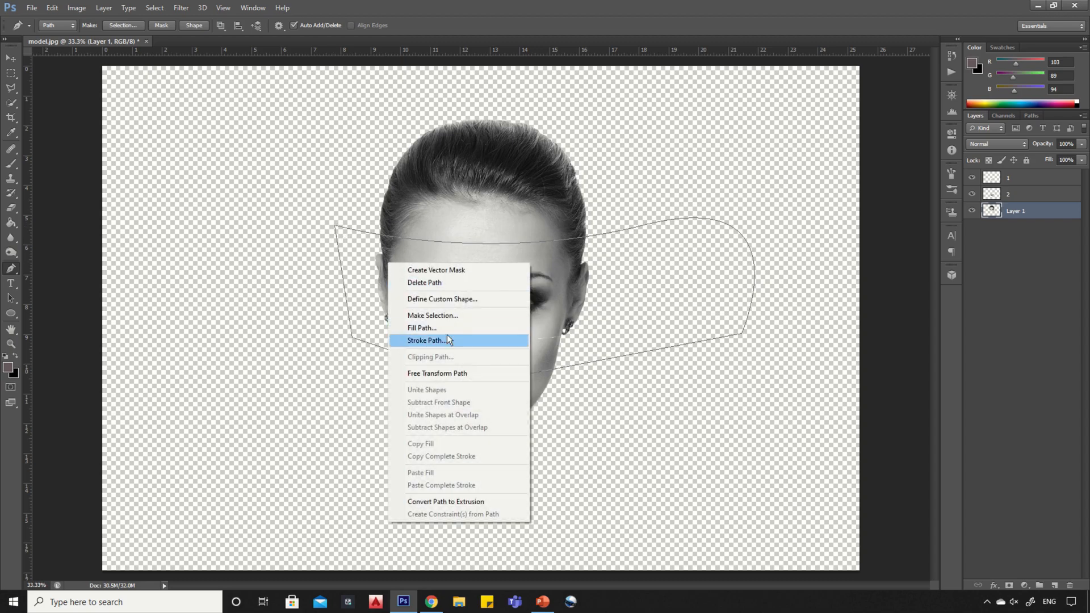
click(433, 315)
click(606, 177)
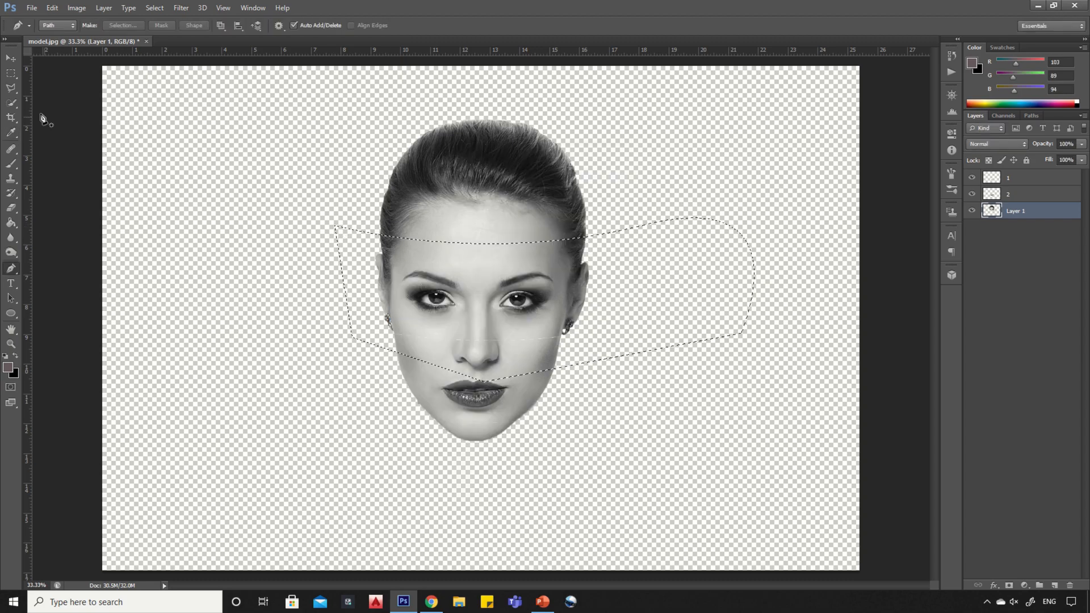
click(11, 73)
right_click(450, 275)
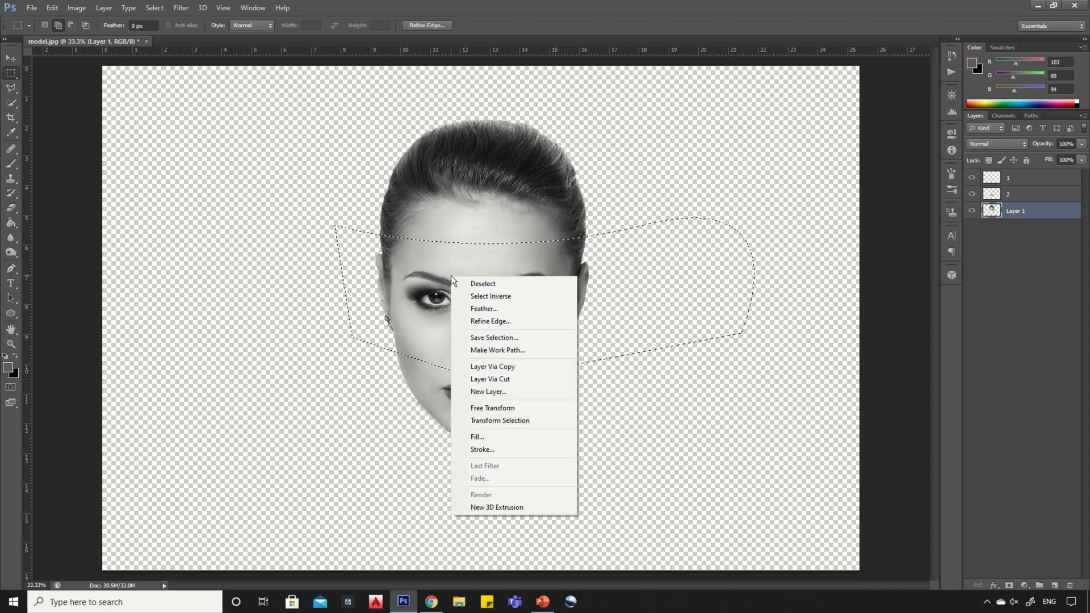
click(482, 379)
On Layer 1, draw a closed Pen path around the forehead, its curved upper edge crossing the hair above the hairline
click(998, 227)
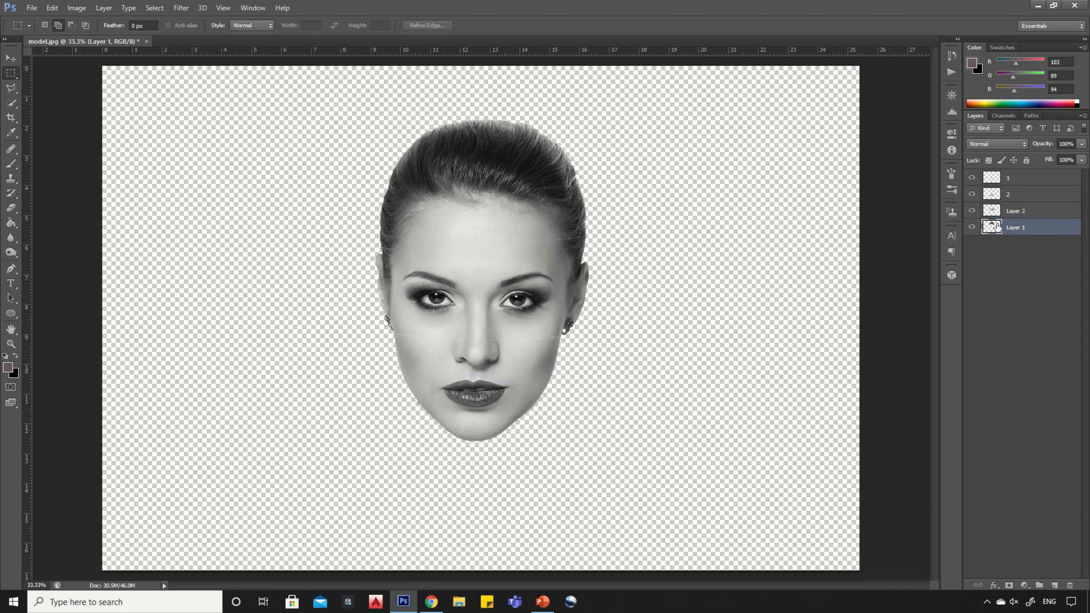
click(10, 269)
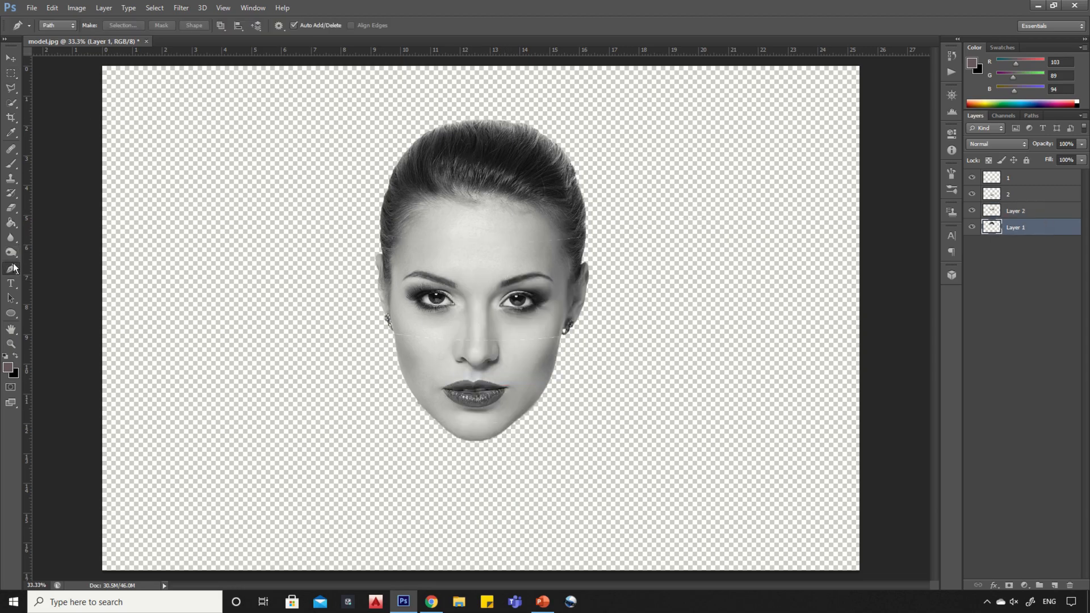
click(341, 142)
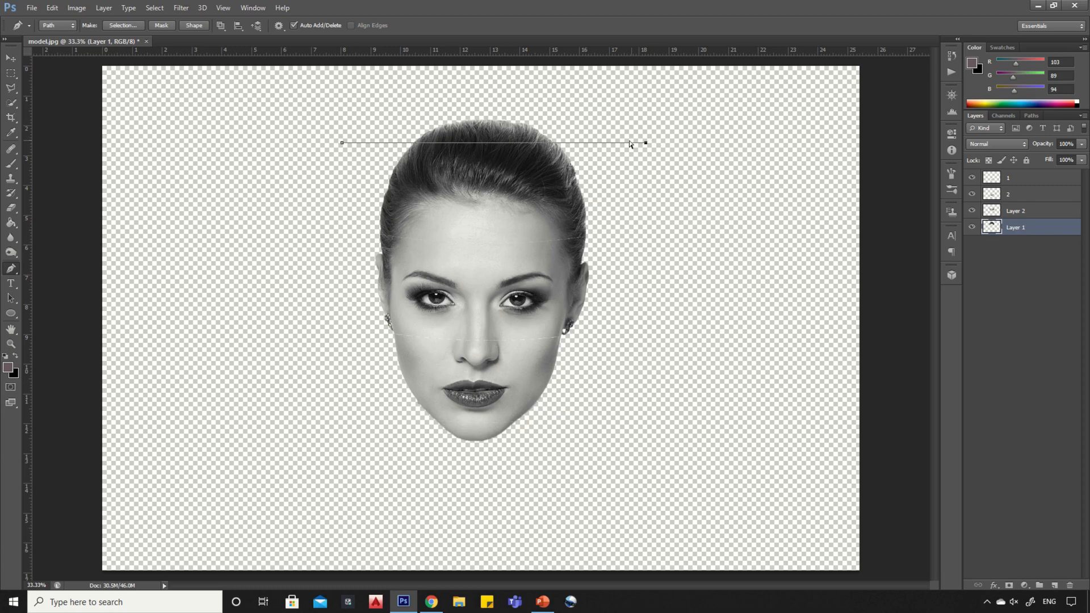
drag(634, 144, 786, 101)
drag(701, 279, 283, 319)
click(340, 146)
Convert the forehead path to a new anti-aliased selection and cut that slice onto its own layer
right_click(397, 192)
click(453, 247)
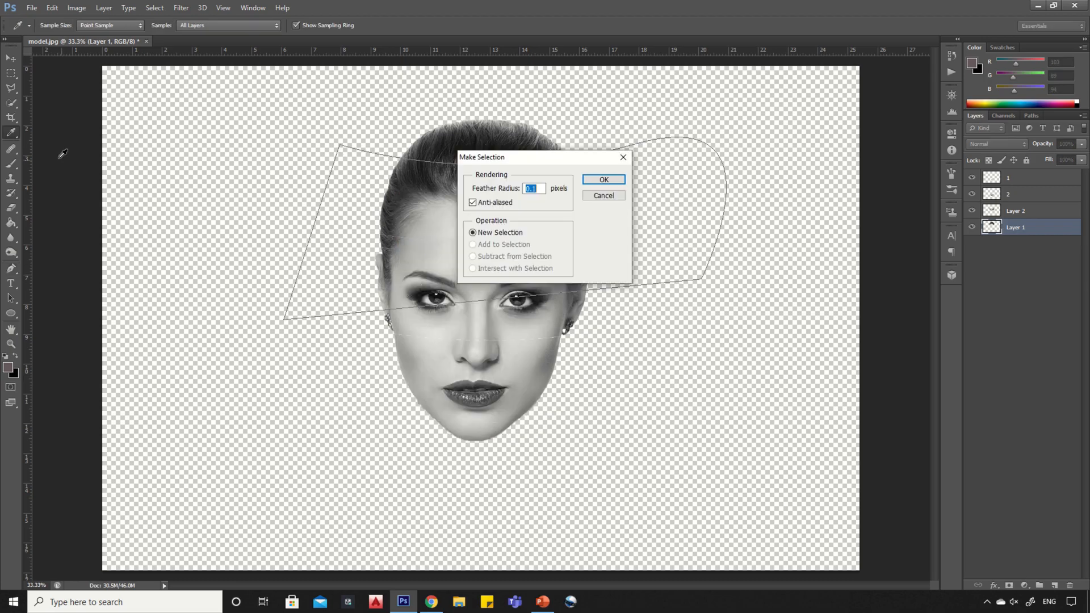
click(604, 180)
key(m)
right_click(434, 195)
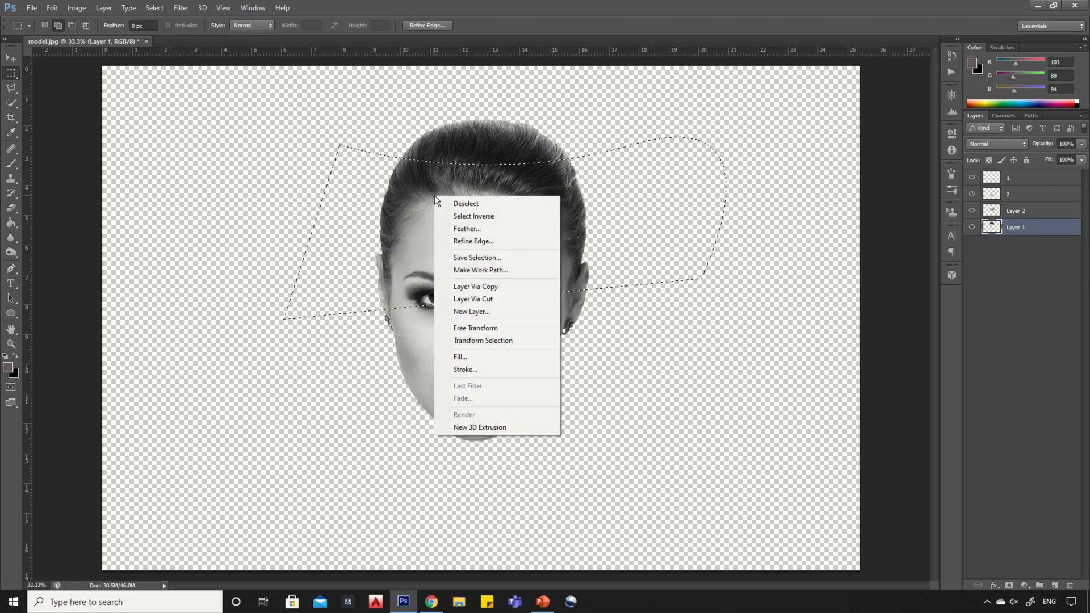
click(498, 298)
Rename the eye slice layer 3, the forehead slice layer 4 and the remaining hair layer 5
double_click(1021, 211)
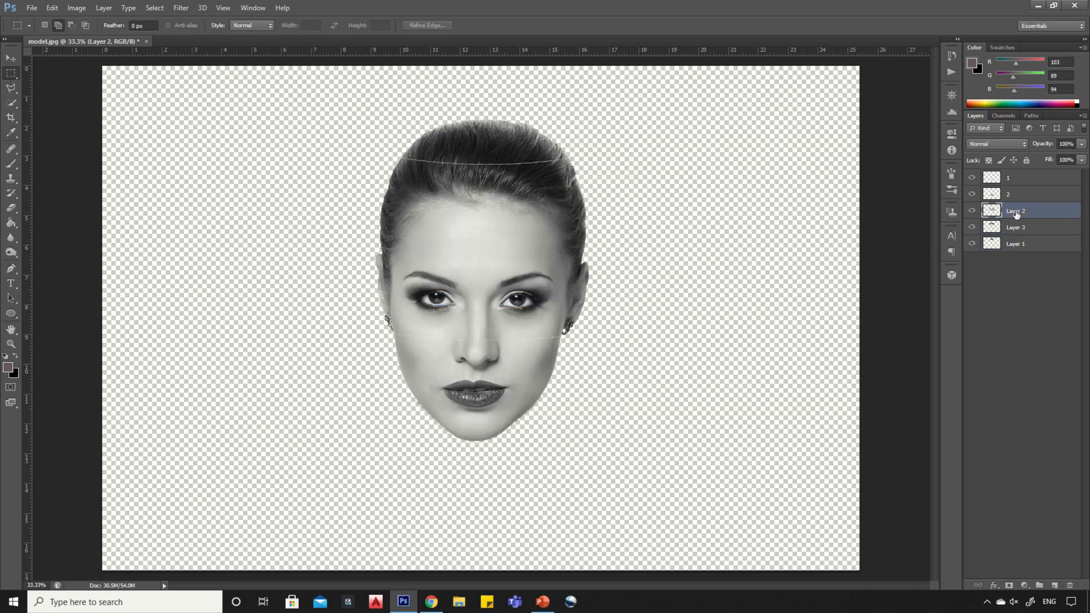
text(2)
double_click(1027, 227)
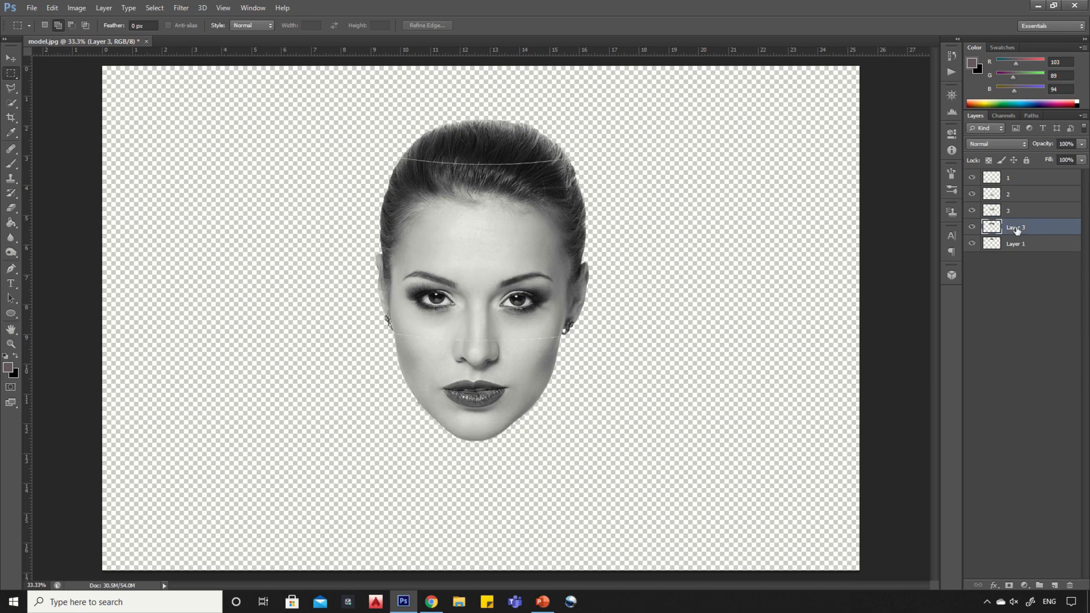
text(4)
double_click(1018, 244)
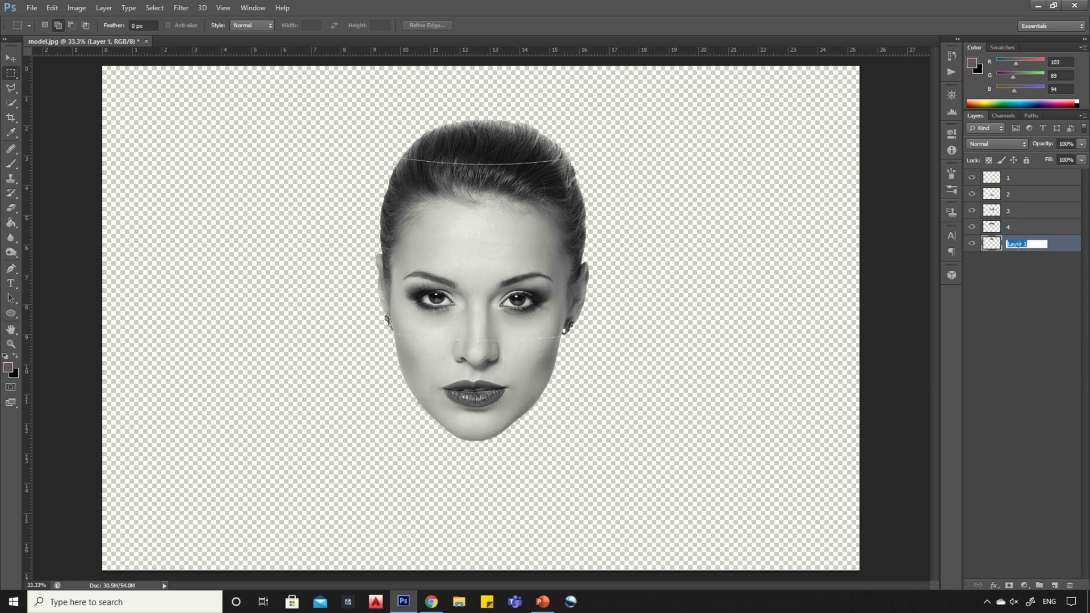
text(5)
key(Return)
Move the chin slice on layer 1 straight down, and shift layers 1 and 2 together down about 0.9 cm to open gaps
click(1016, 179)
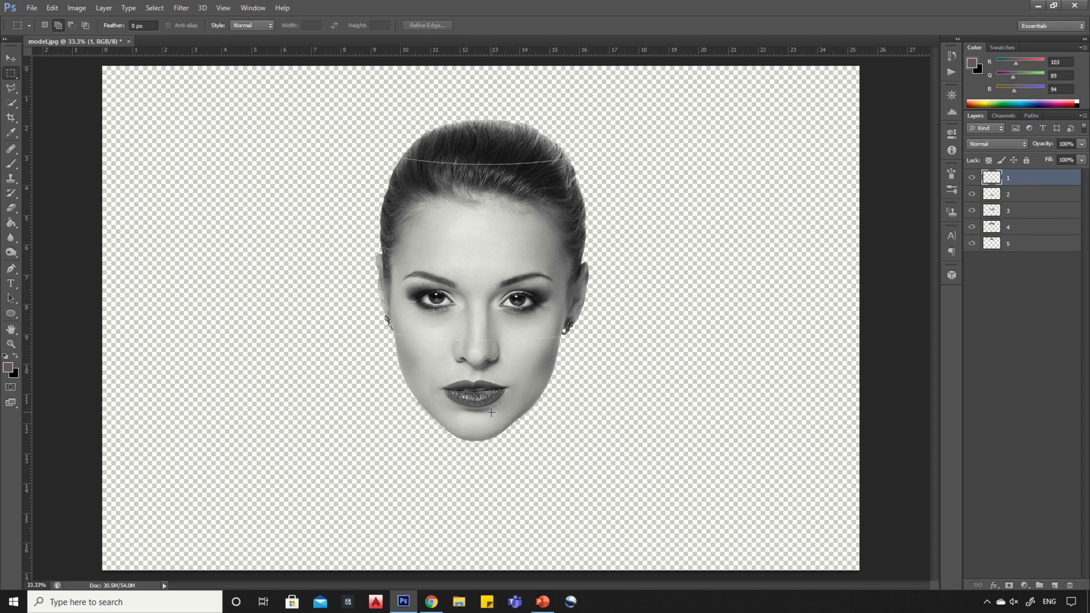
key(v)
mouse_move(486, 433)
mouse_down()
mouse_move(485, 491)
mouse_move(483, 450)
mouse_up()
key(ctrl)
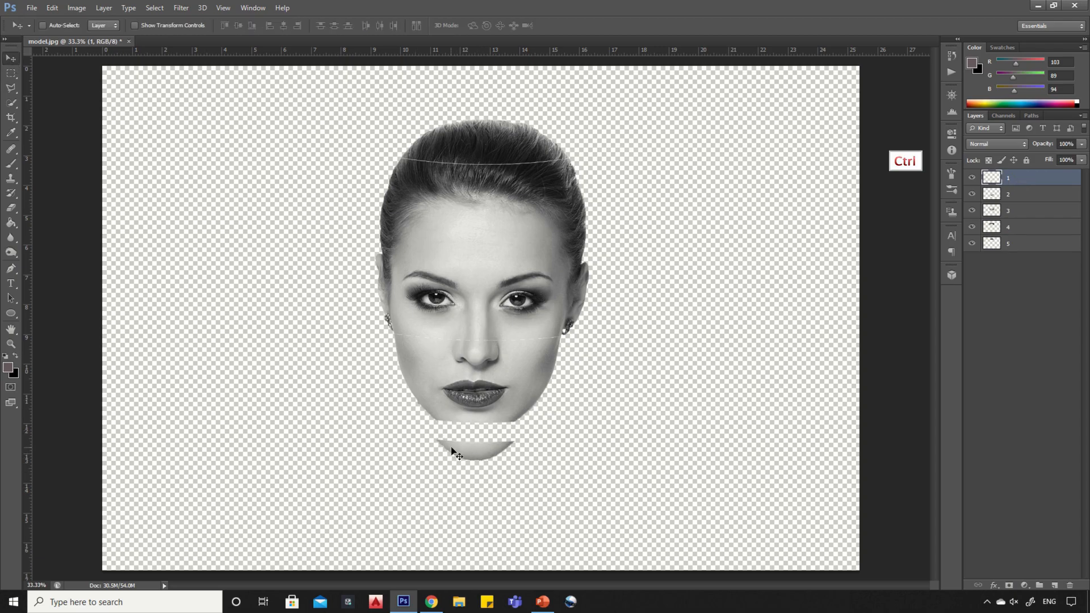
ctrl+click(1050, 194)
drag(536, 399, 531, 423)
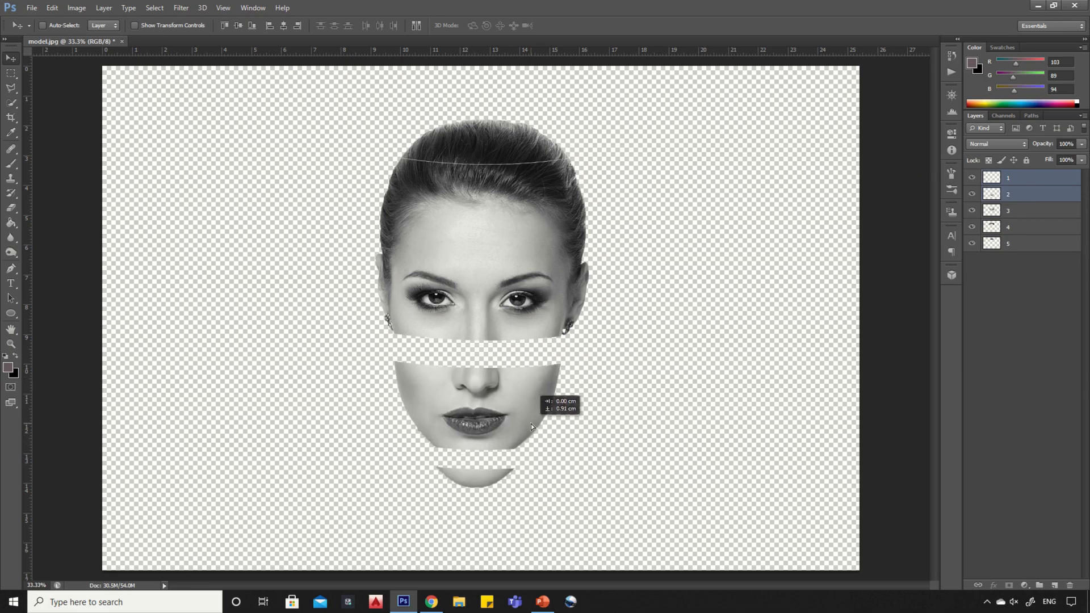
Shift layers 1 to 3 down together below the forehead, and layers 1 to 4 down together below the hair slice
shift+click(1033, 212)
drag(579, 322, 565, 349)
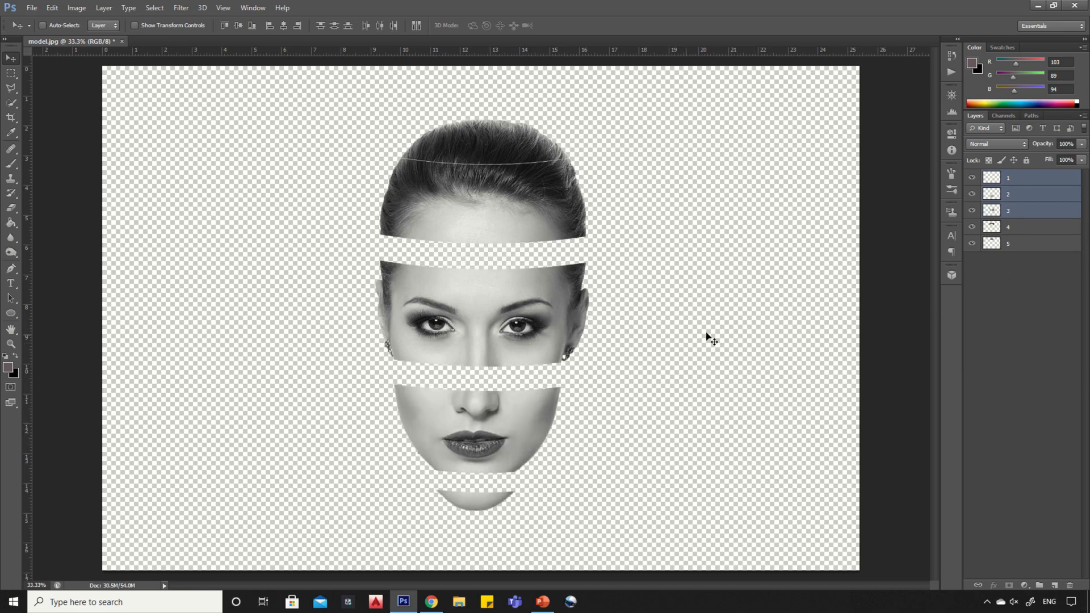
shift+click(1030, 227)
drag(585, 260, 523, 270)
Select all five slice layers and move the whole head up to centre it vertically on the canvas
scroll(539, 285, down, 2)
shift+click(1012, 243)
scroll(509, 373, up, 1)
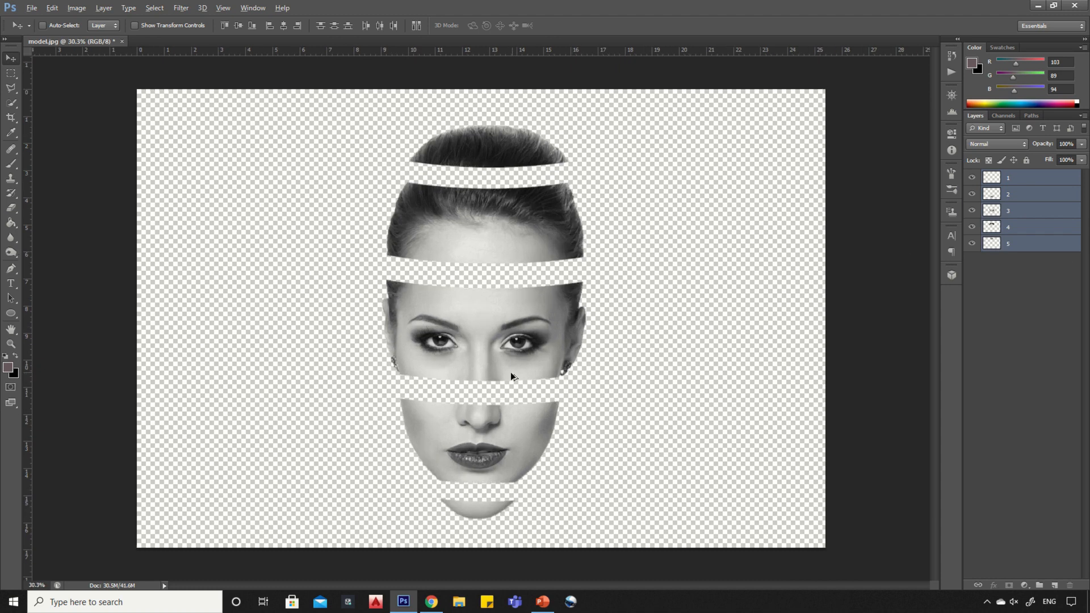
Create a new layer between layers 1 and 2 and name it a
click(1012, 181)
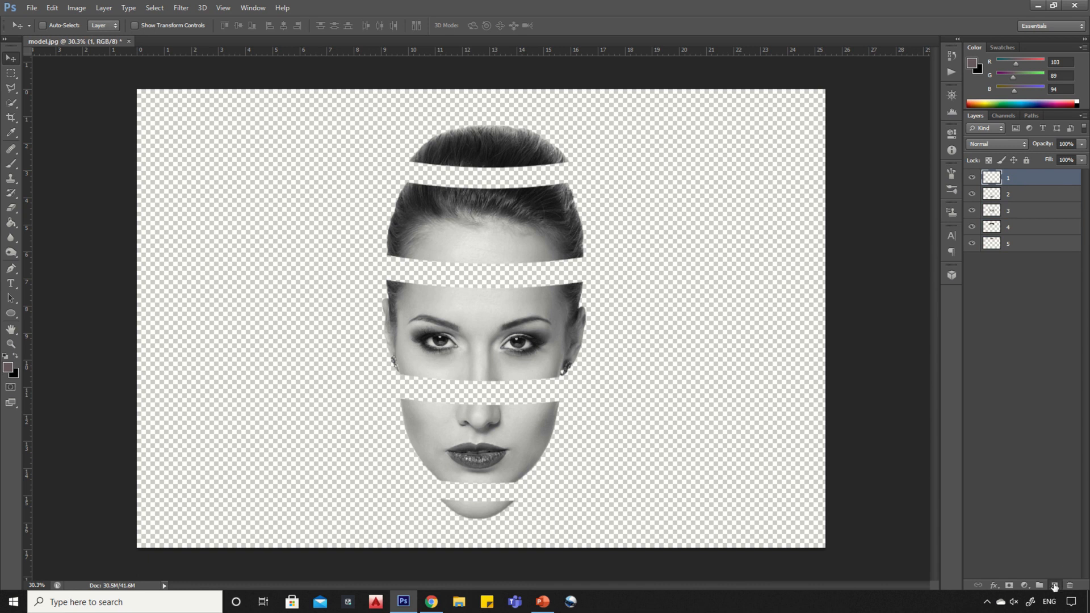
click(1054, 586)
drag(1020, 180, 1017, 202)
double_click(1014, 195)
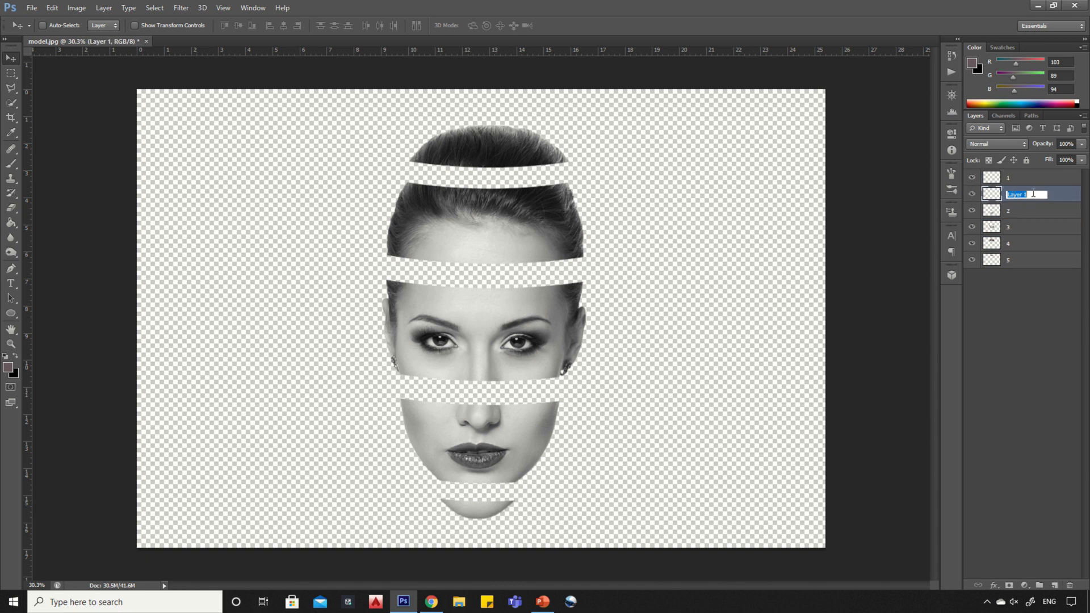
text(a)
key(Return)
Set the Pen tool to Shape mode with red fill, red stroke and a 0.10 pt stroke width
click(11, 269)
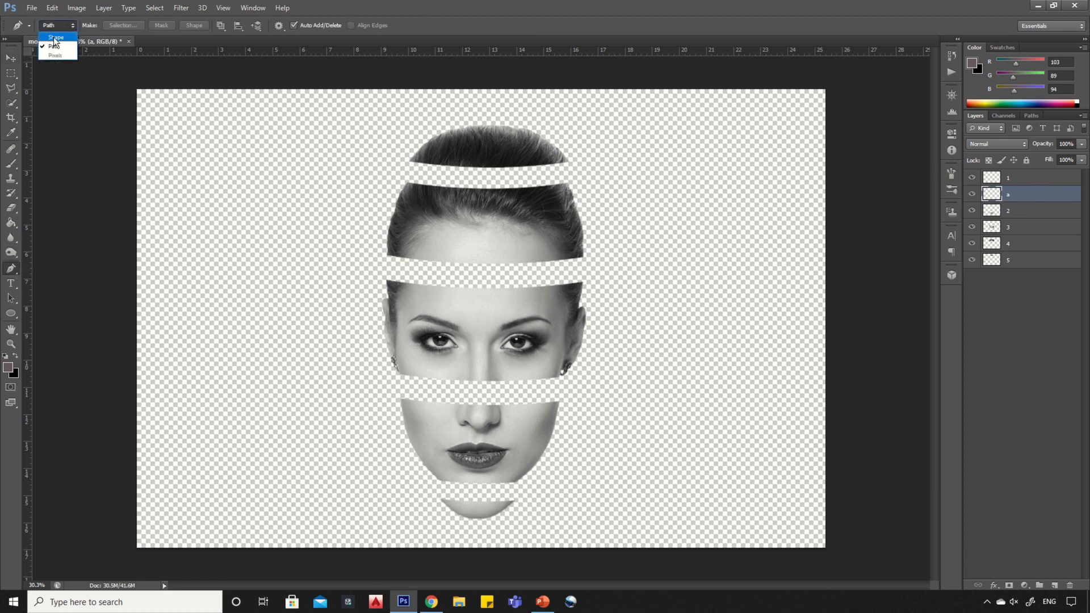
click(51, 39)
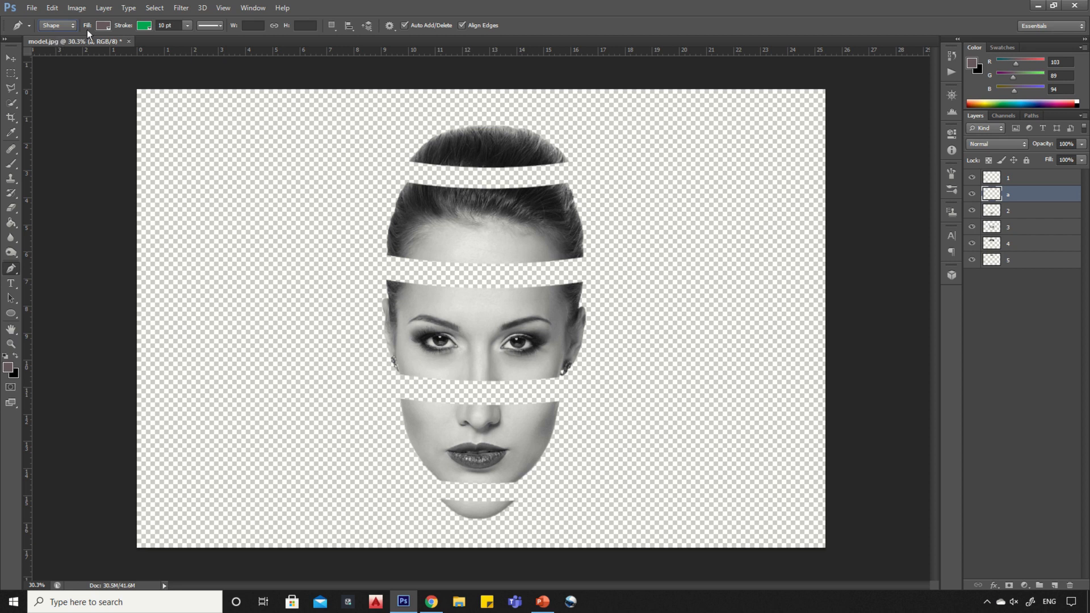
click(103, 26)
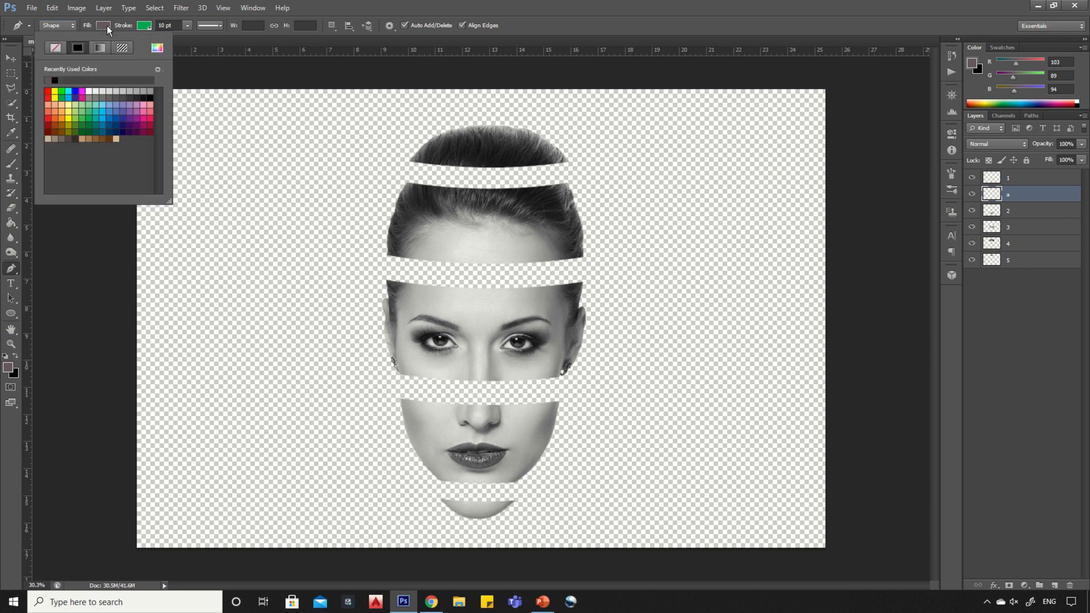
click(48, 92)
click(142, 27)
click(88, 80)
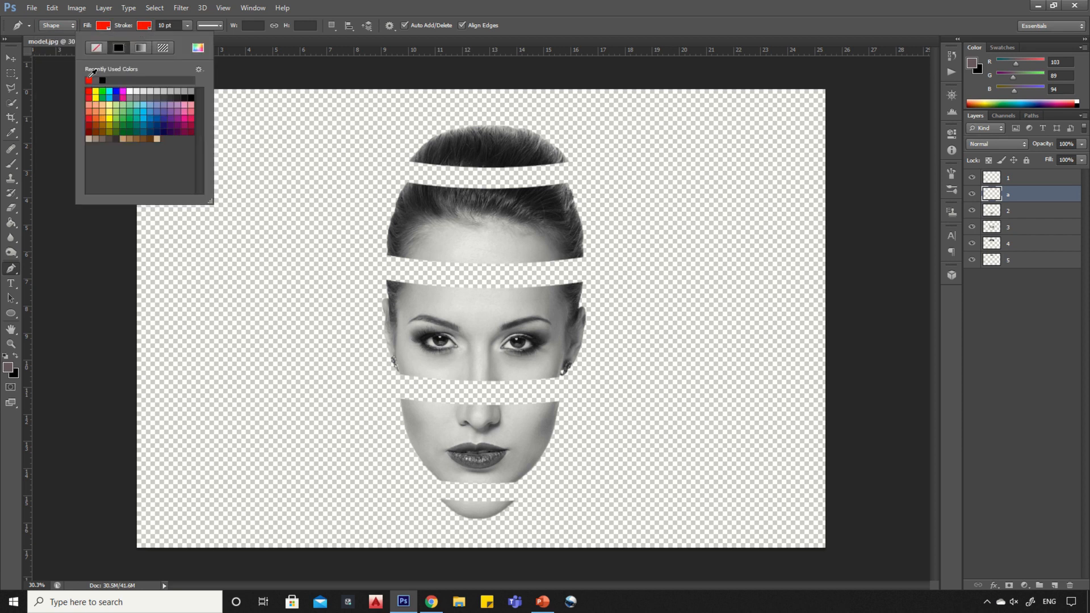
click(188, 26)
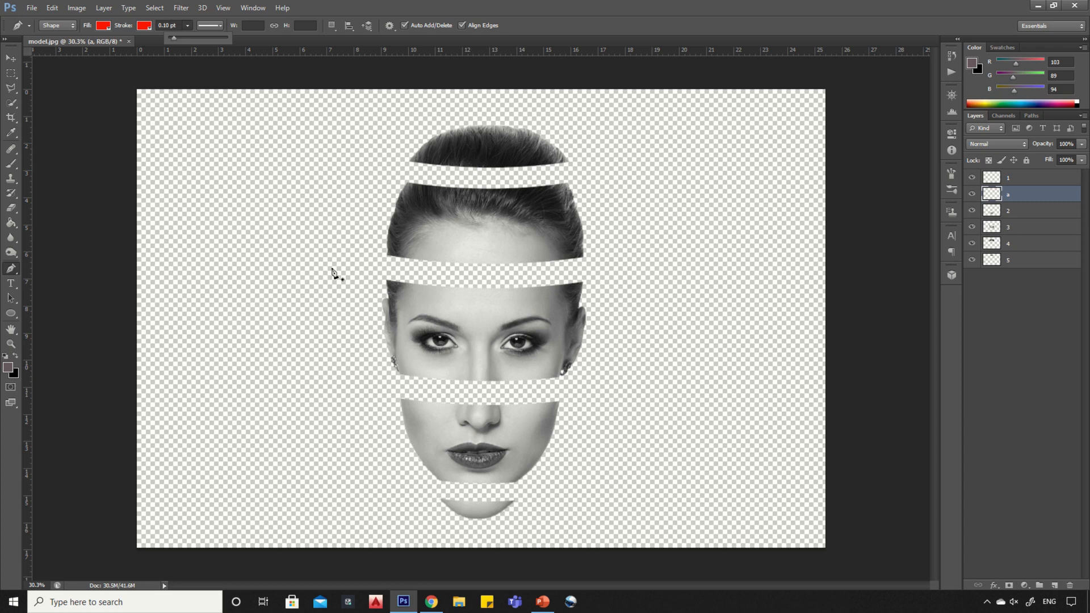
Draw a closed red oval shape about 437 by 101 px on layer a, capping the cut top of the chin slice
scroll(484, 512, up, 3)
scroll(484, 515, up, 5)
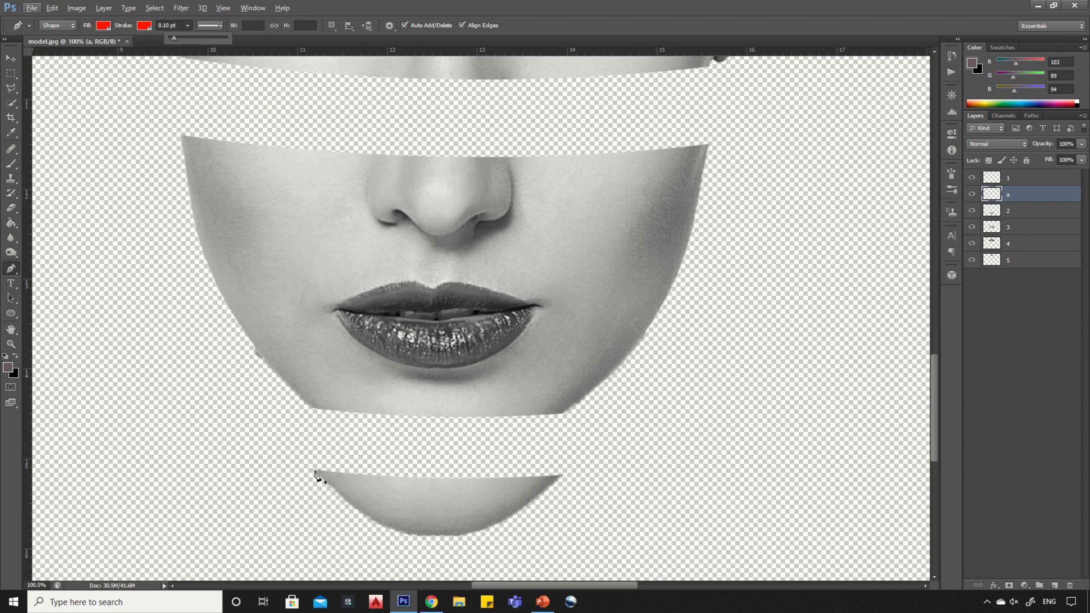
click(315, 470)
drag(331, 447, 362, 435)
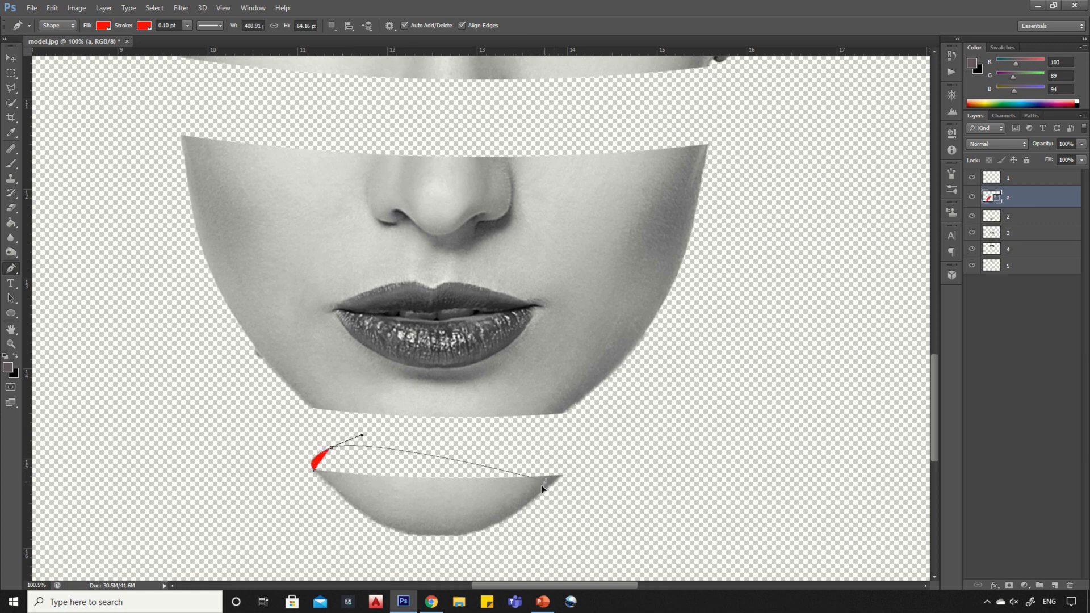
drag(544, 482, 461, 505)
click(404, 501)
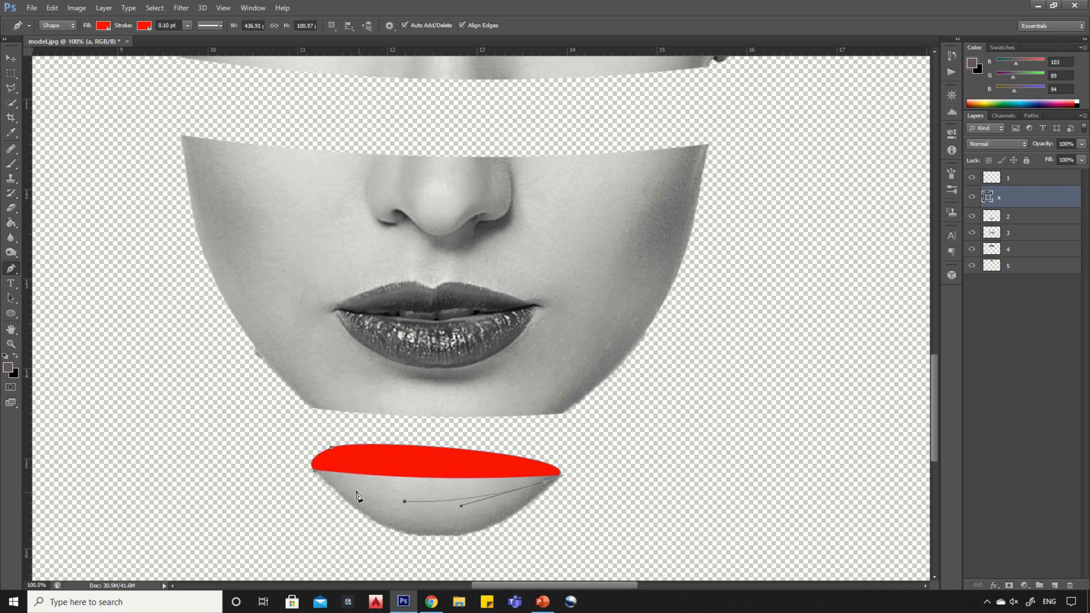
click(316, 474)
scroll(539, 449, down, 3)
scroll(565, 495, down, 1)
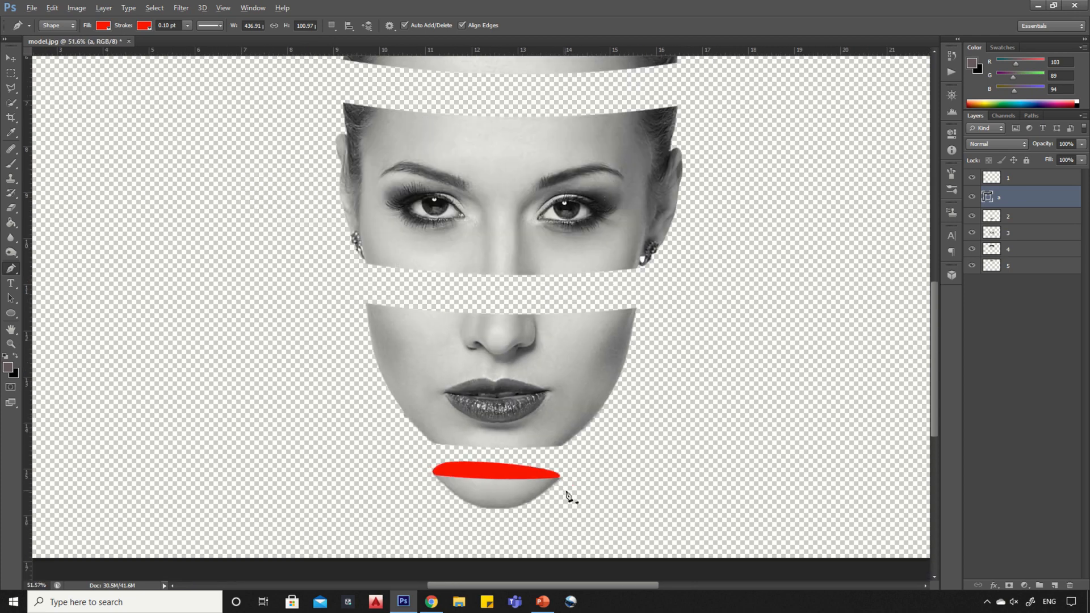
scroll(567, 497, down, 2)
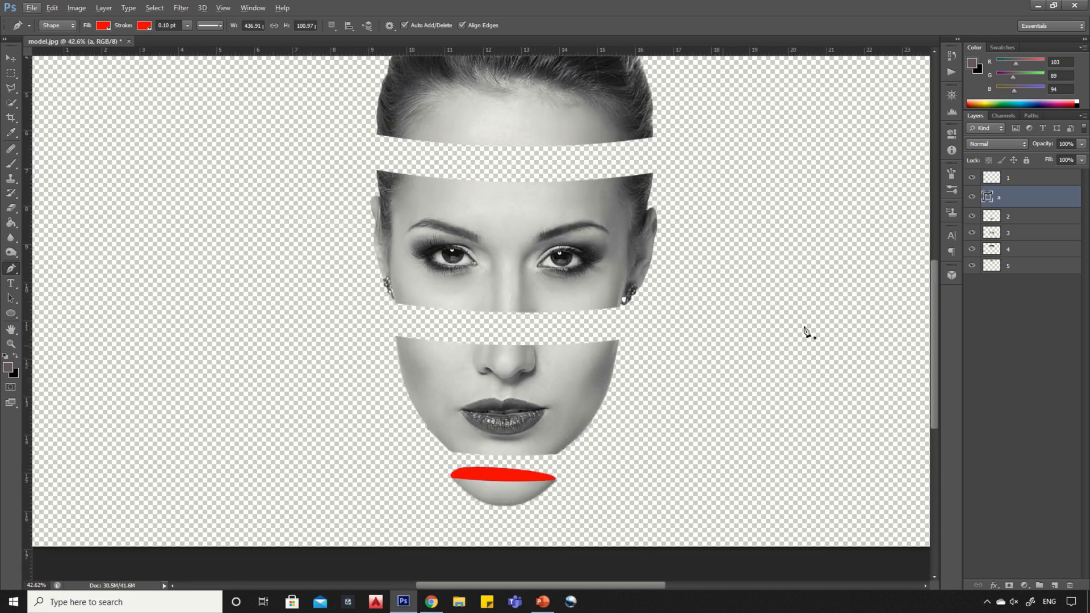
Create a new layer between layers 2 and 3 and name it b
click(1034, 219)
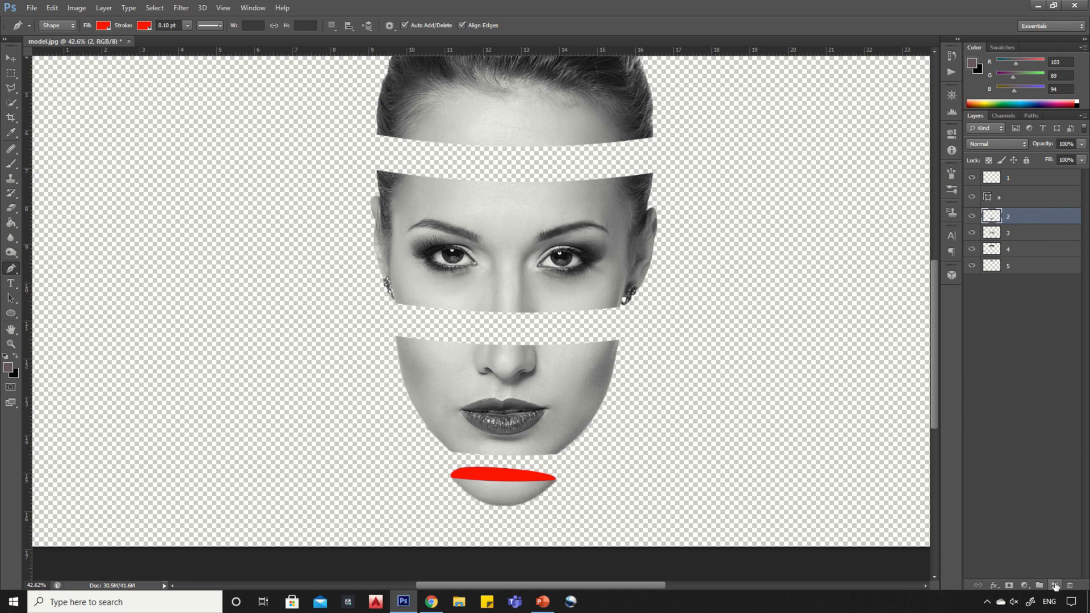
click(1054, 586)
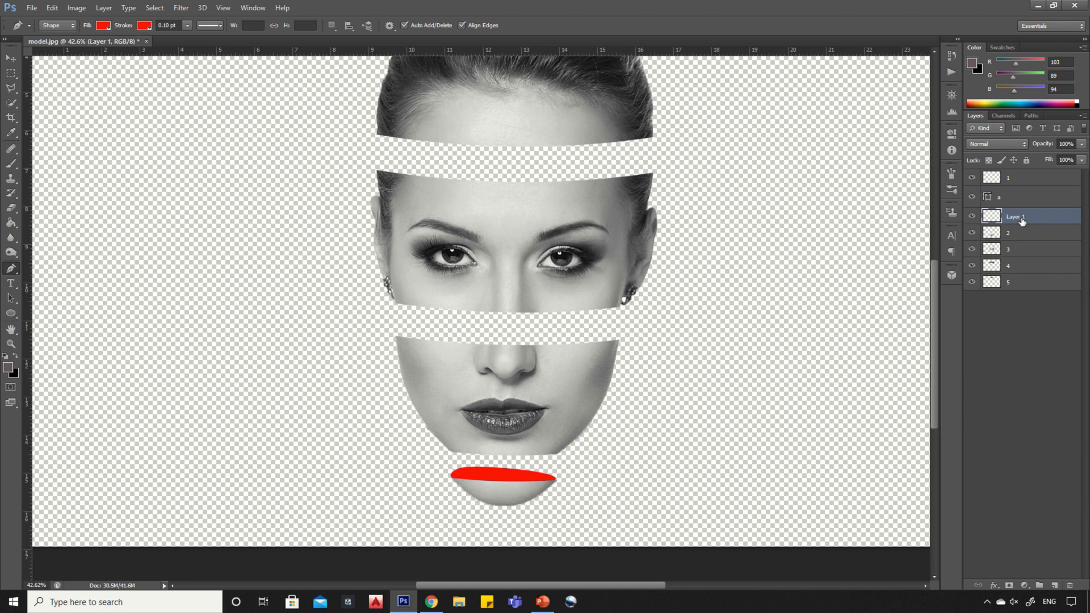
drag(1022, 221, 1025, 237)
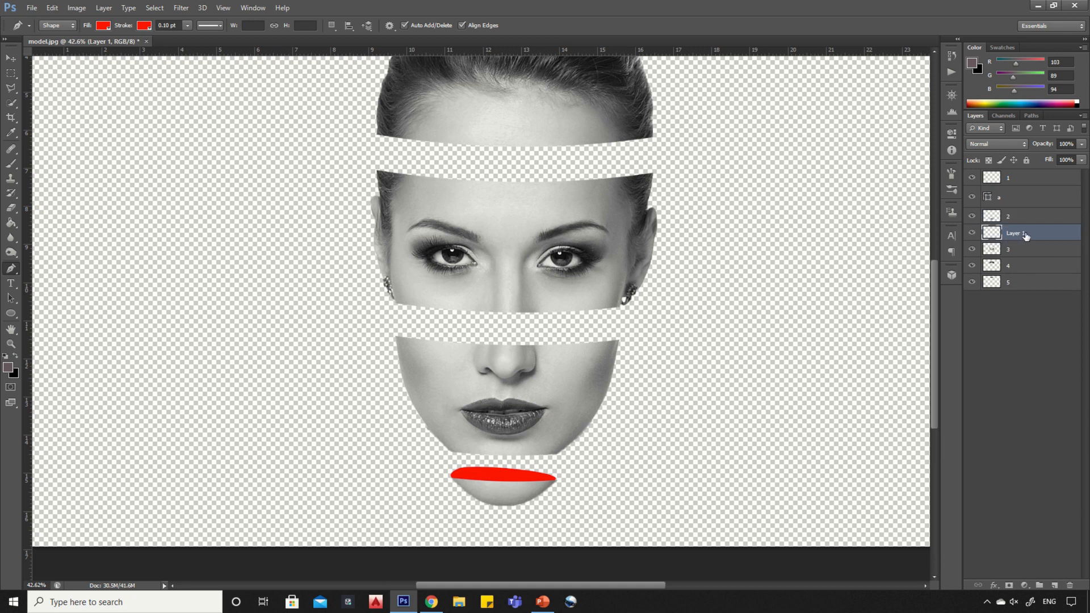
text(b)
key(Return)
Set the Pen tool's shape fill and stroke to blue with a 0.10 pt stroke width
click(103, 25)
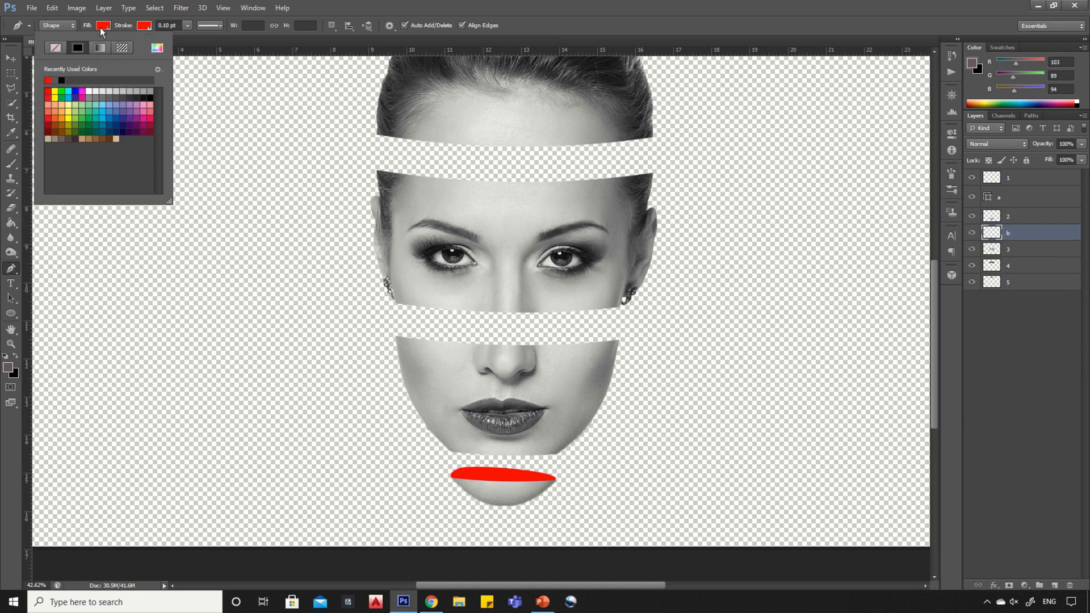
click(109, 109)
drag(189, 25, 166, 35)
Draw a closed blue oval shape about 926 by 198 px on layer b, capping the cut top of the nose-and-mouth slice
scroll(527, 331, up, 5)
scroll(743, 335, up, 1)
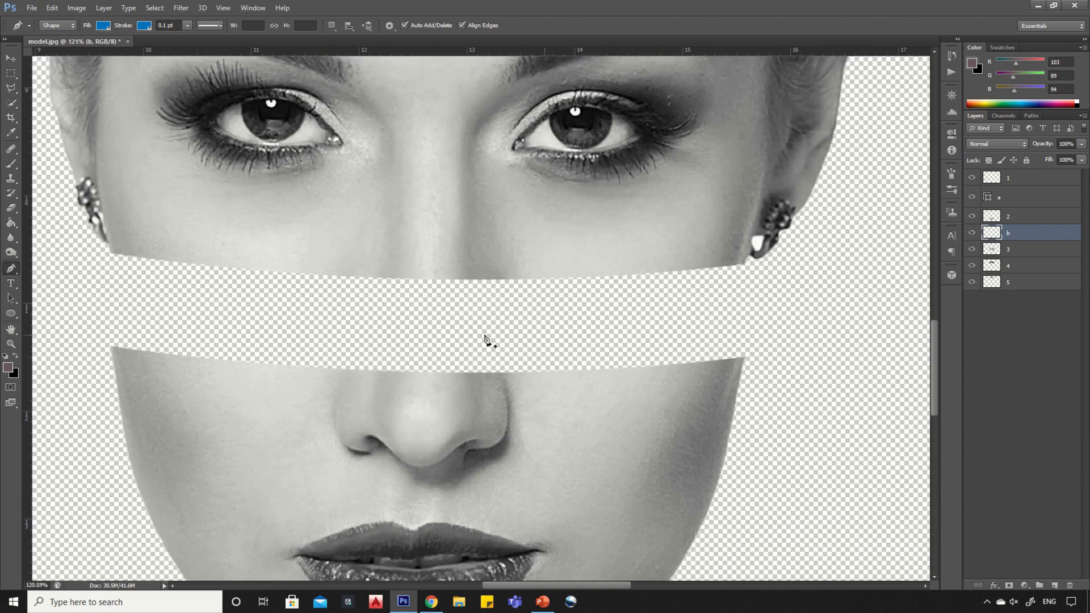
click(111, 347)
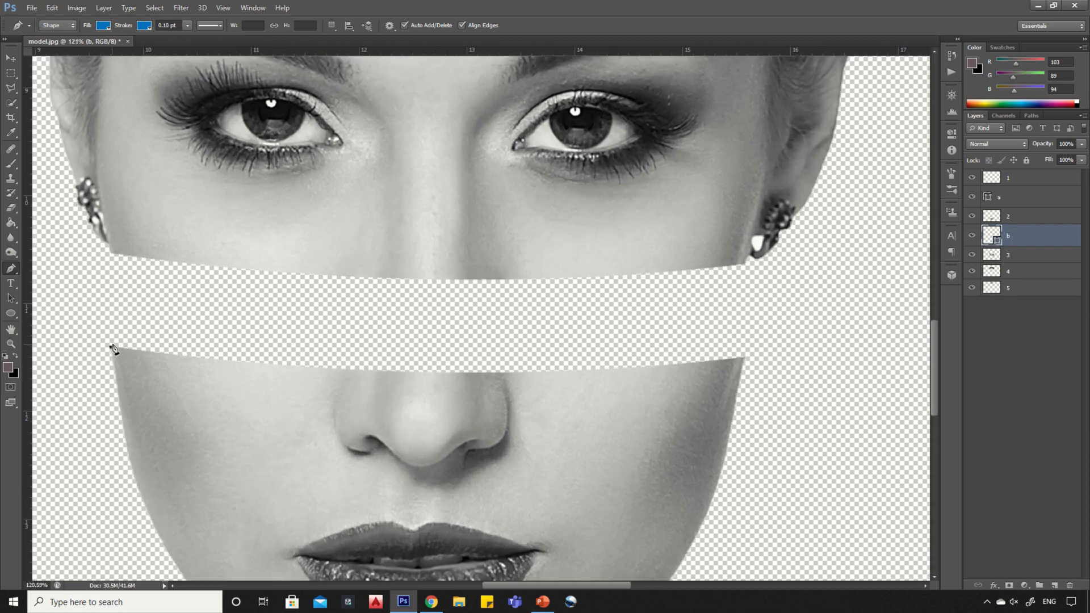
drag(147, 318, 192, 310)
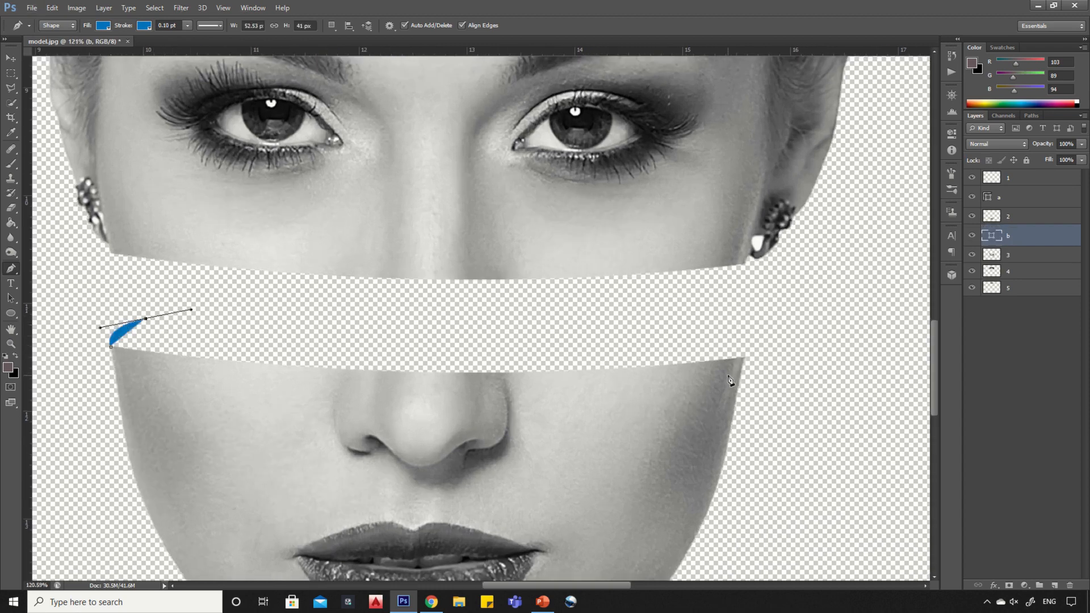
drag(729, 375, 603, 450)
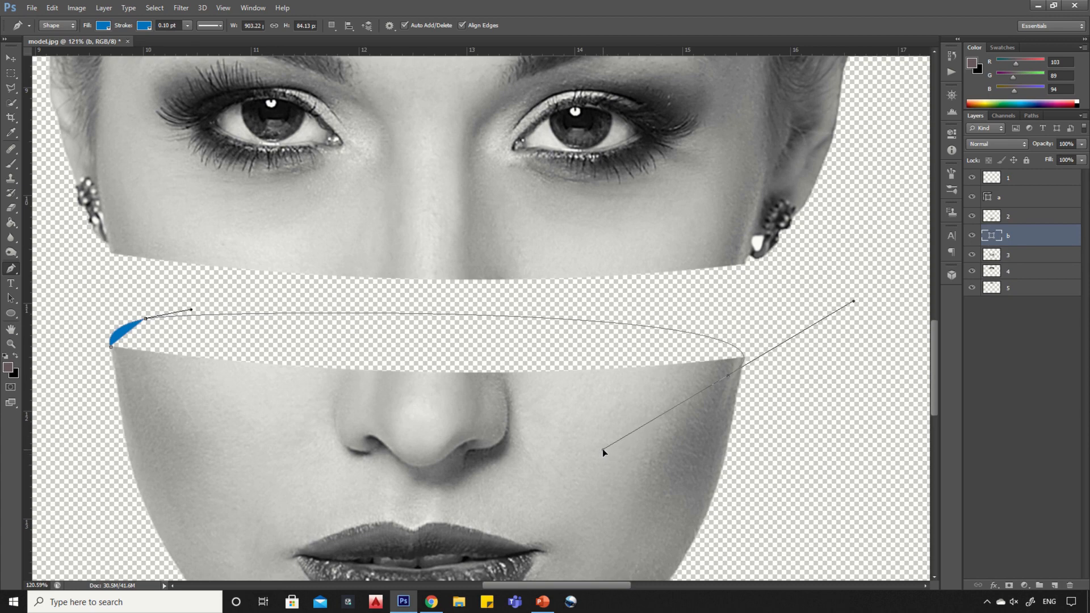
click(232, 448)
scroll(633, 397, down, 5)
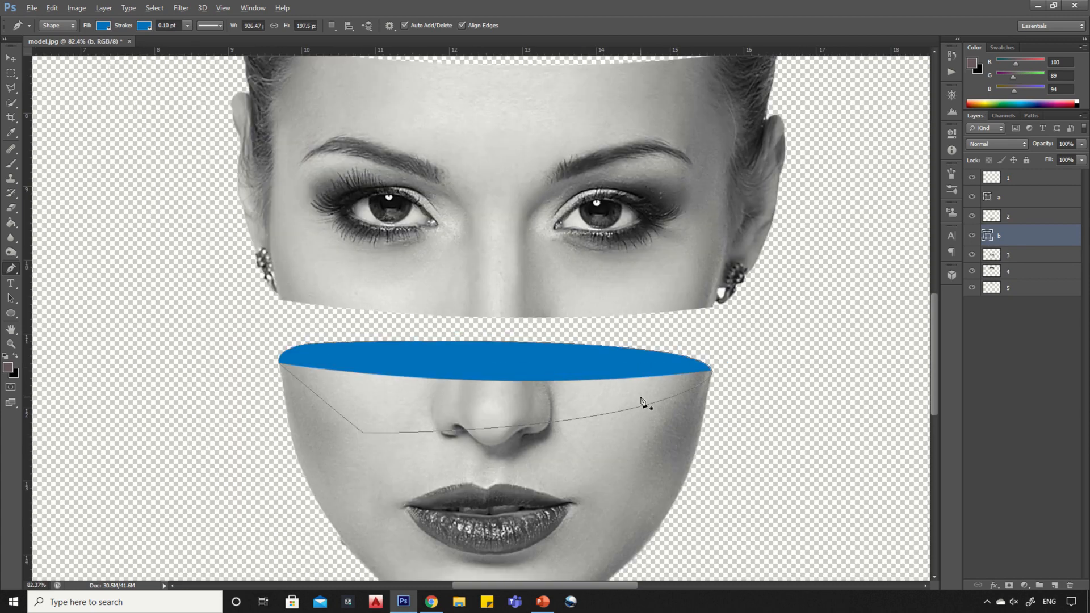
scroll(390, 436, down, 1)
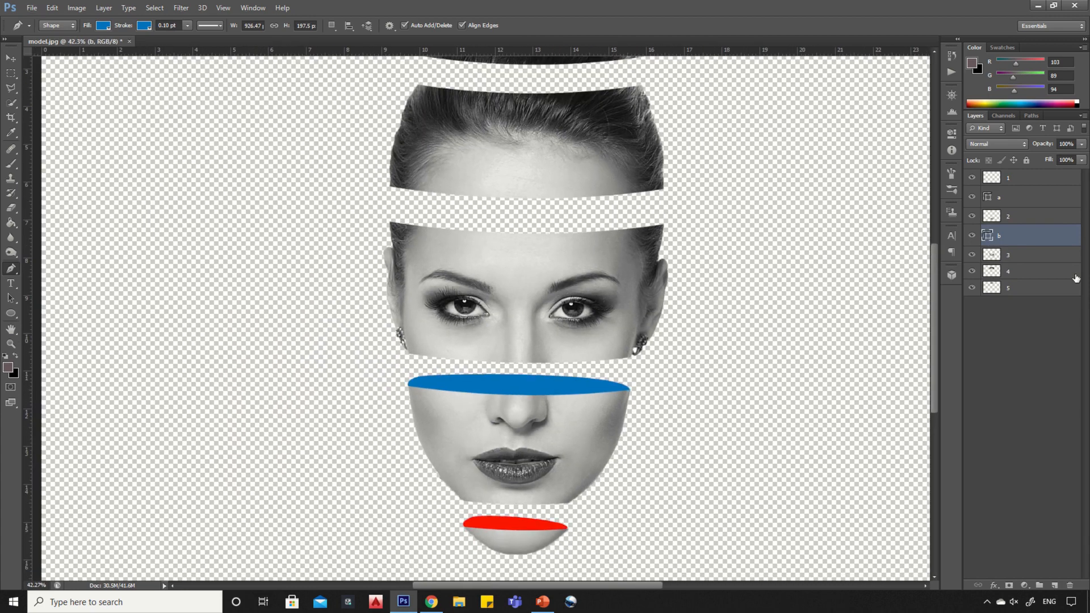
Create a new layer between layers 3 and 4 and name it c
click(1038, 261)
click(1054, 584)
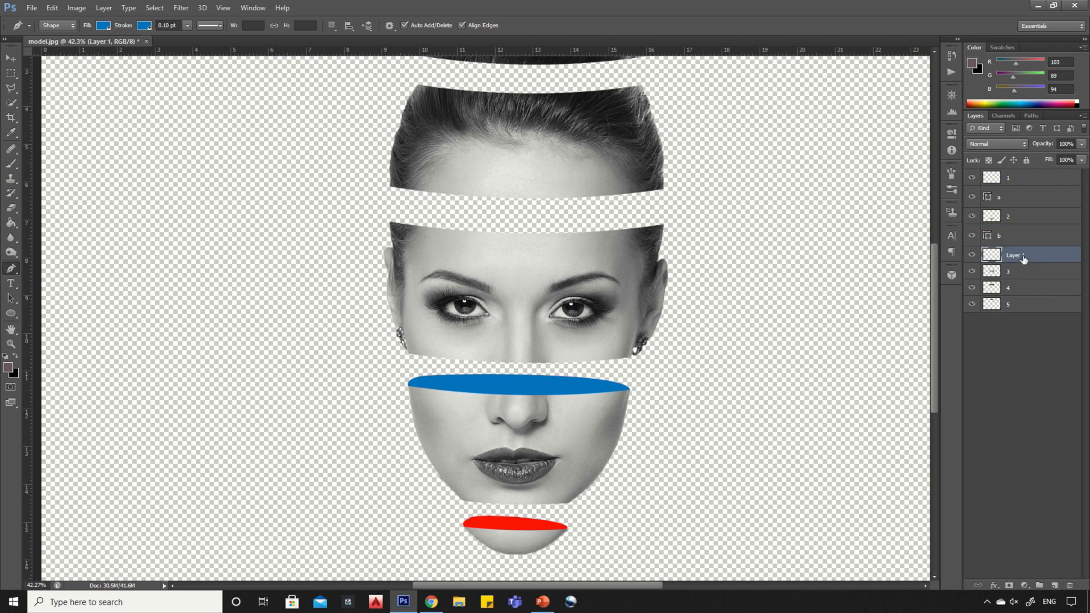
drag(1024, 259, 1022, 278)
double_click(1015, 271)
text(c)
key(Return)
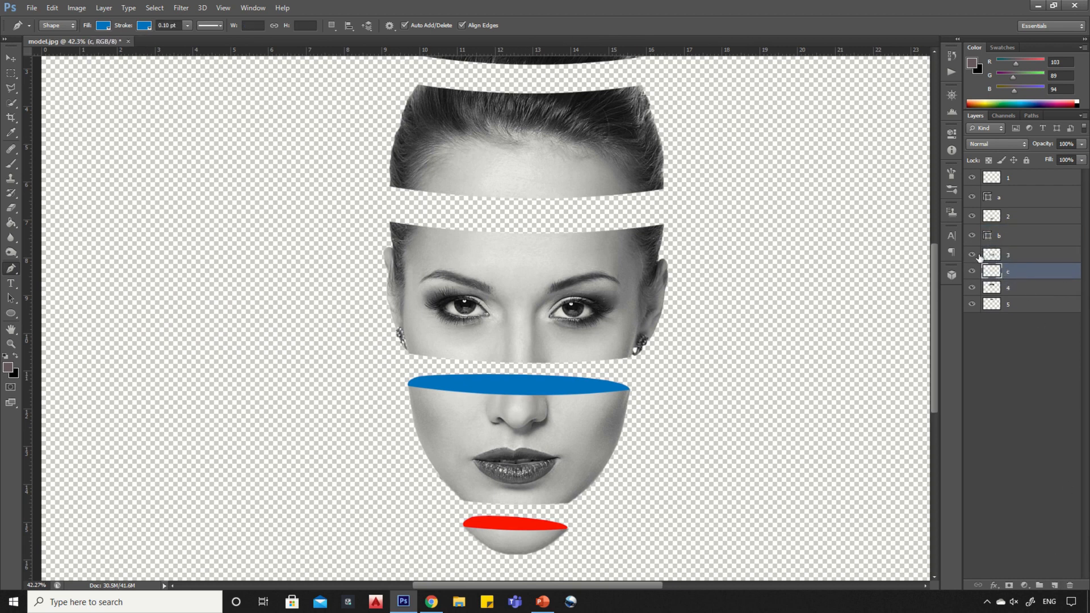
Set the Pen tool's shape fill and stroke to yellow for layer c
scroll(579, 141, up, 1)
click(103, 25)
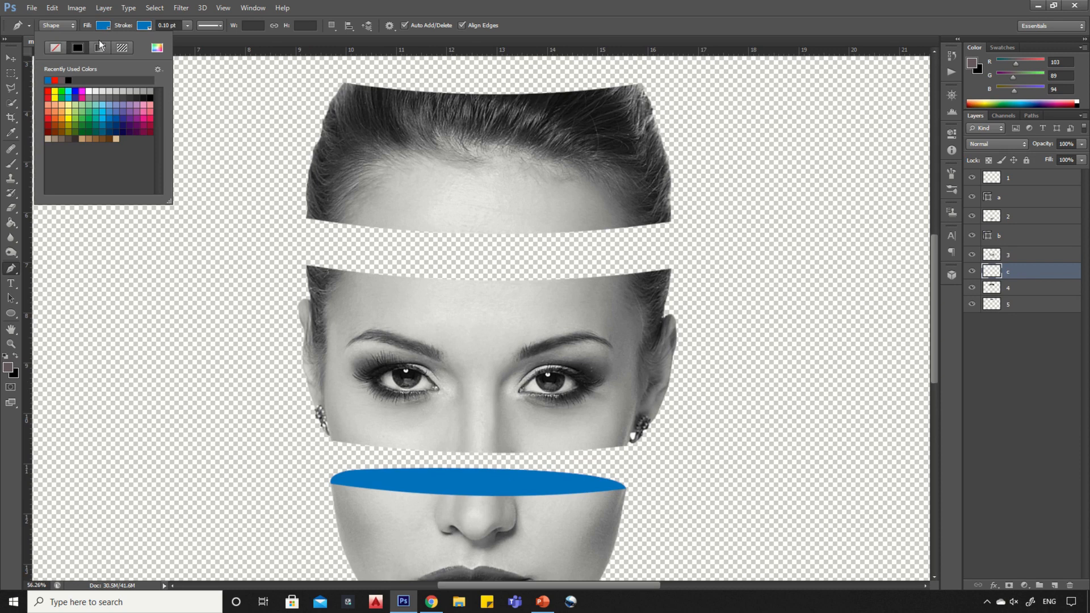
click(54, 92)
click(146, 25)
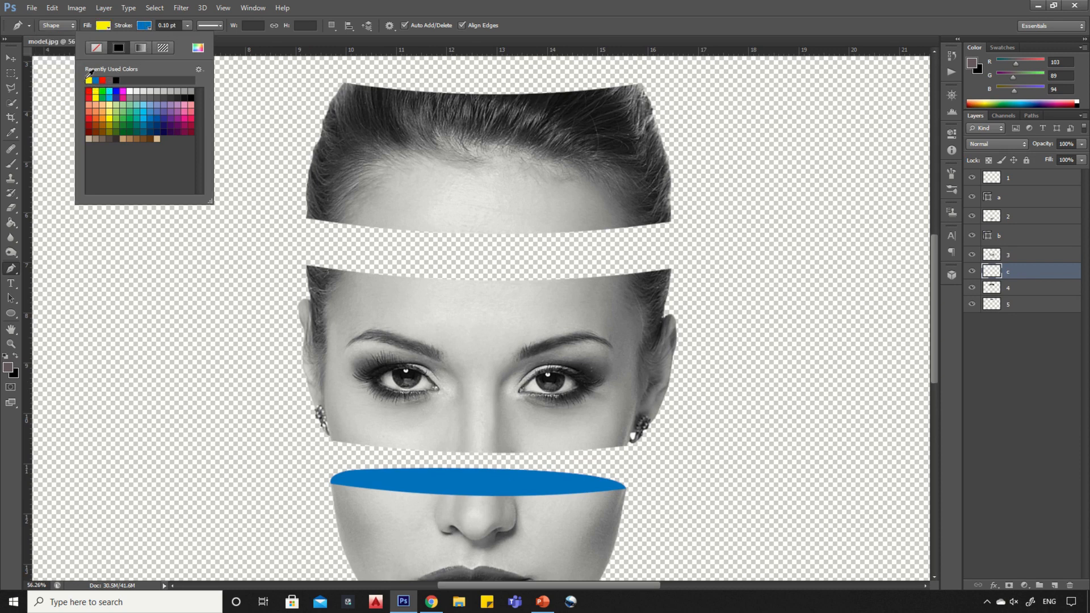
click(89, 79)
click(186, 35)
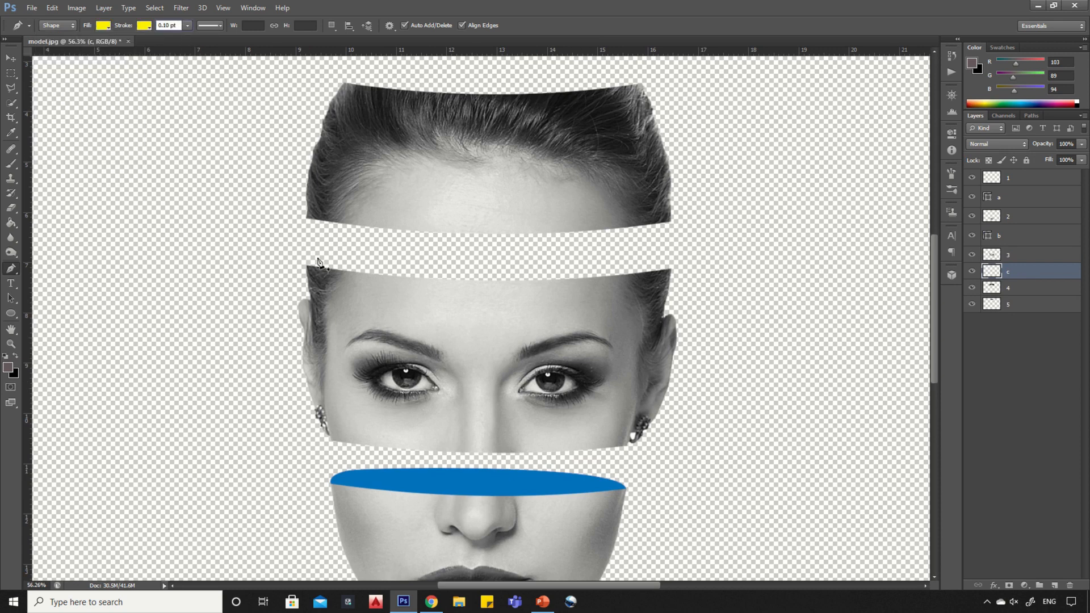
Delete the shape just started on layer c and create a replacement layer named c between layers 3 and 4
scroll(448, 178, up, 2)
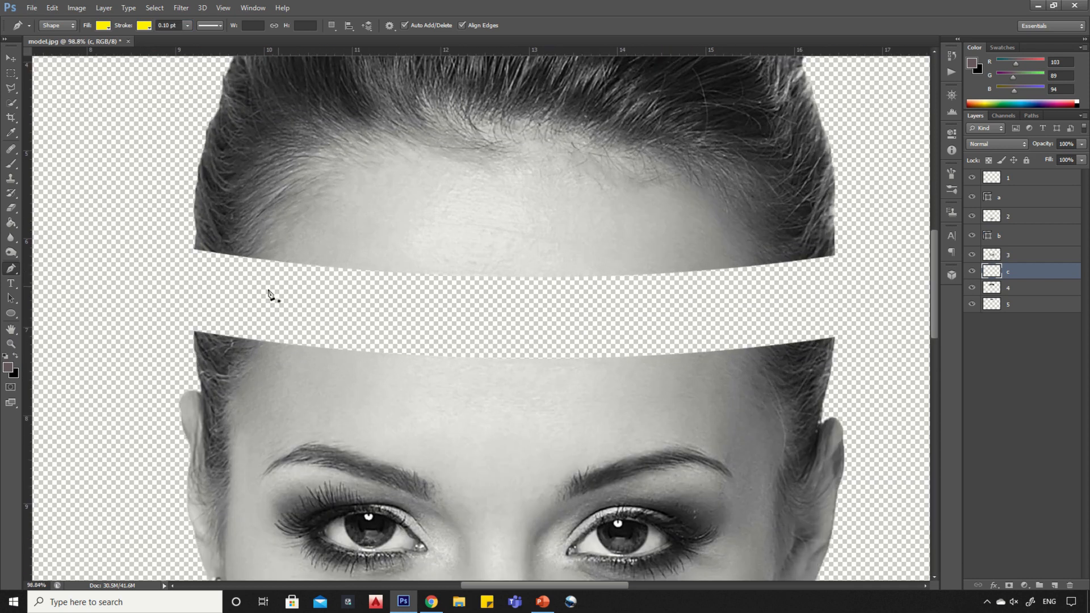
key(Delete)
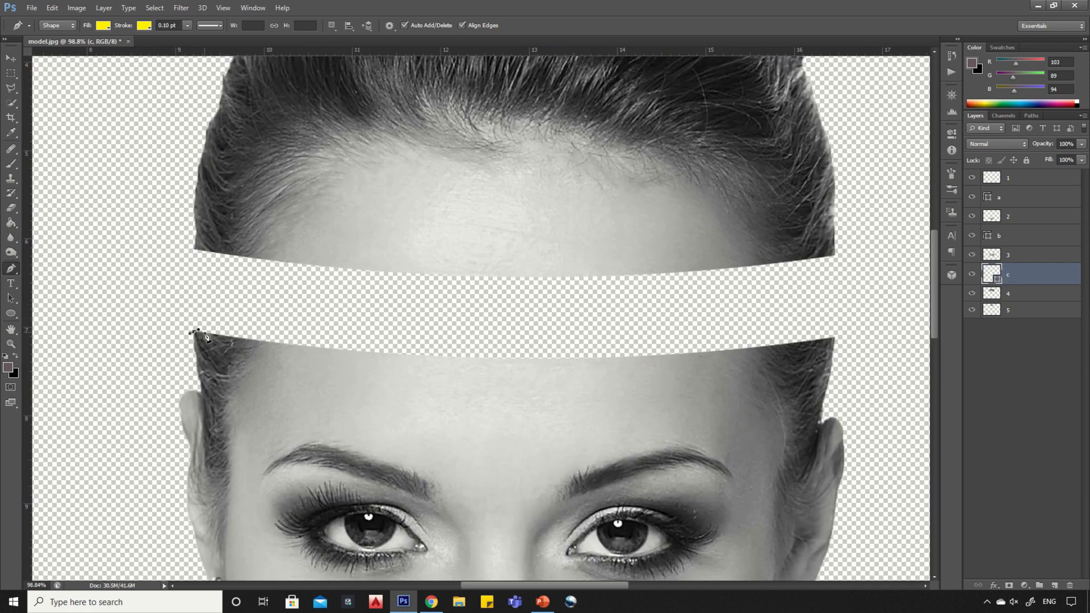
click(1055, 587)
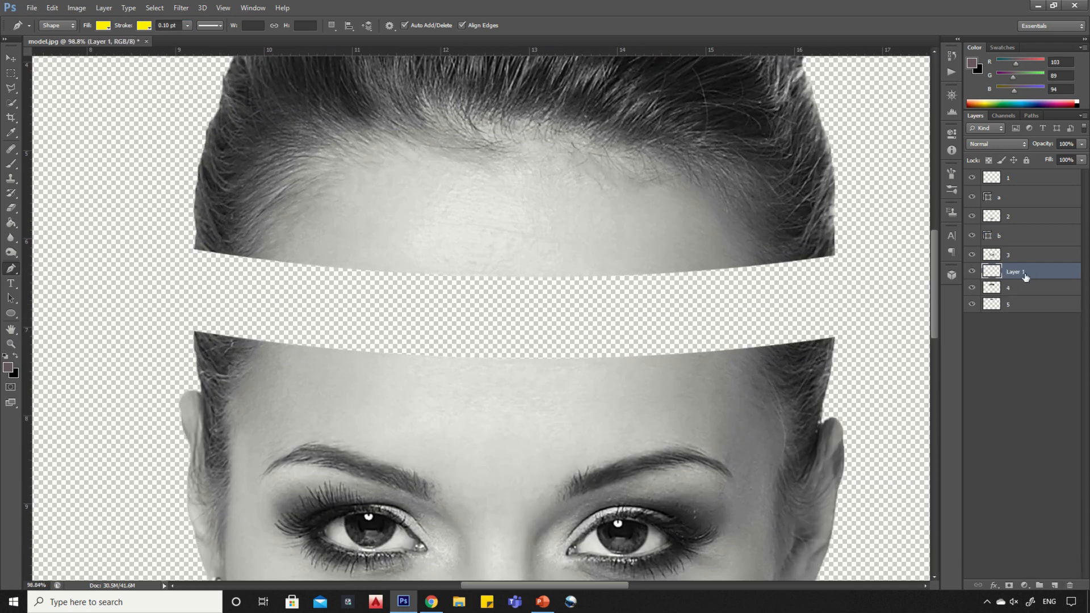
double_click(1022, 272)
text(c)
key(Return)
Draw a closed yellow oval shape about 1145 by 233 px on layer c, capping the cut top of the eye slice
click(193, 332)
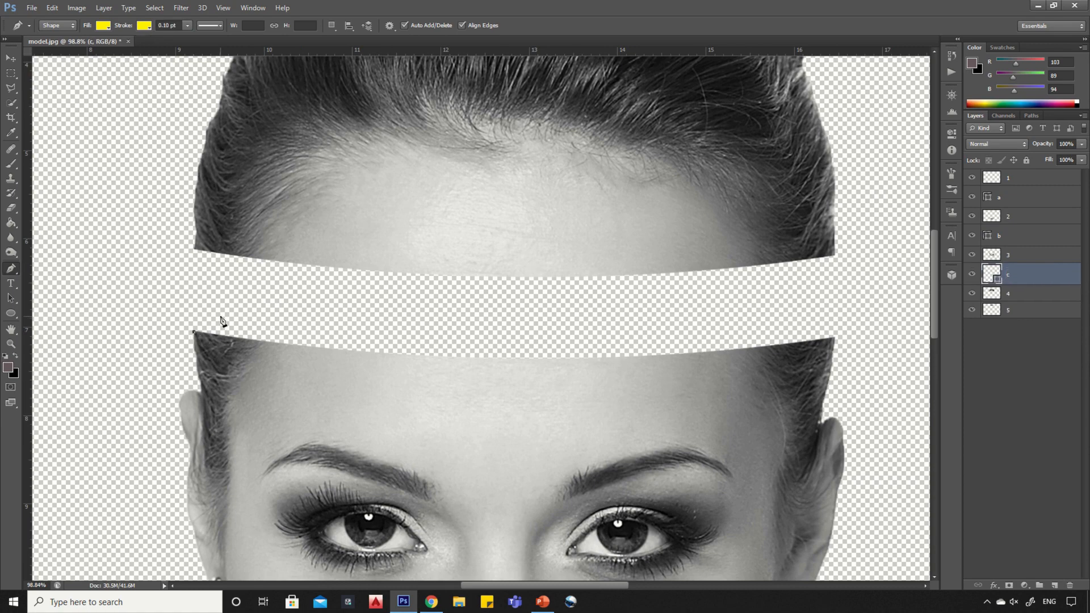
drag(220, 316, 260, 309)
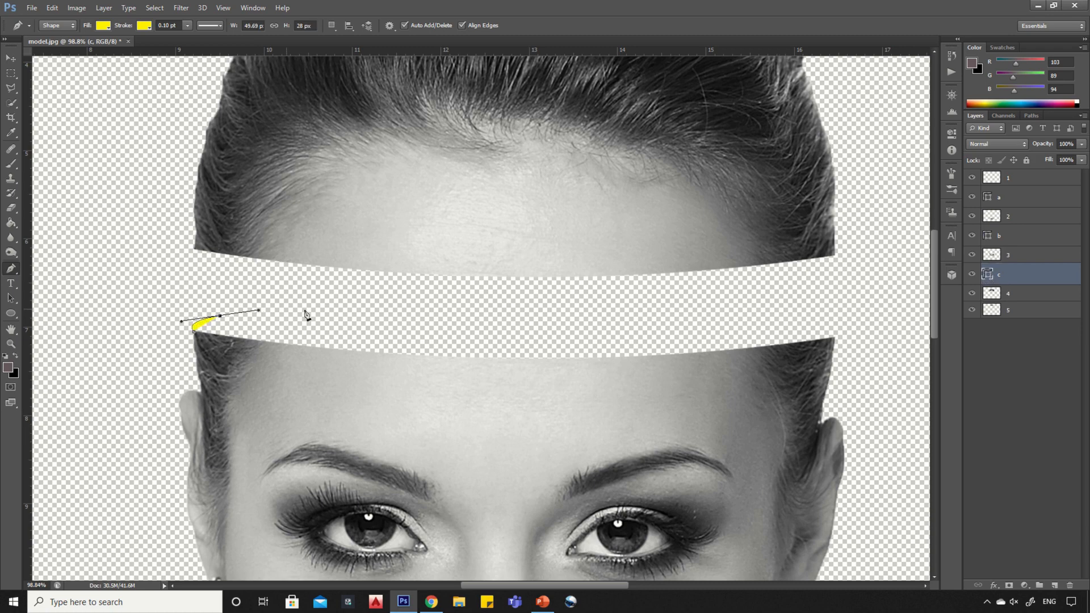
drag(820, 357, 700, 425)
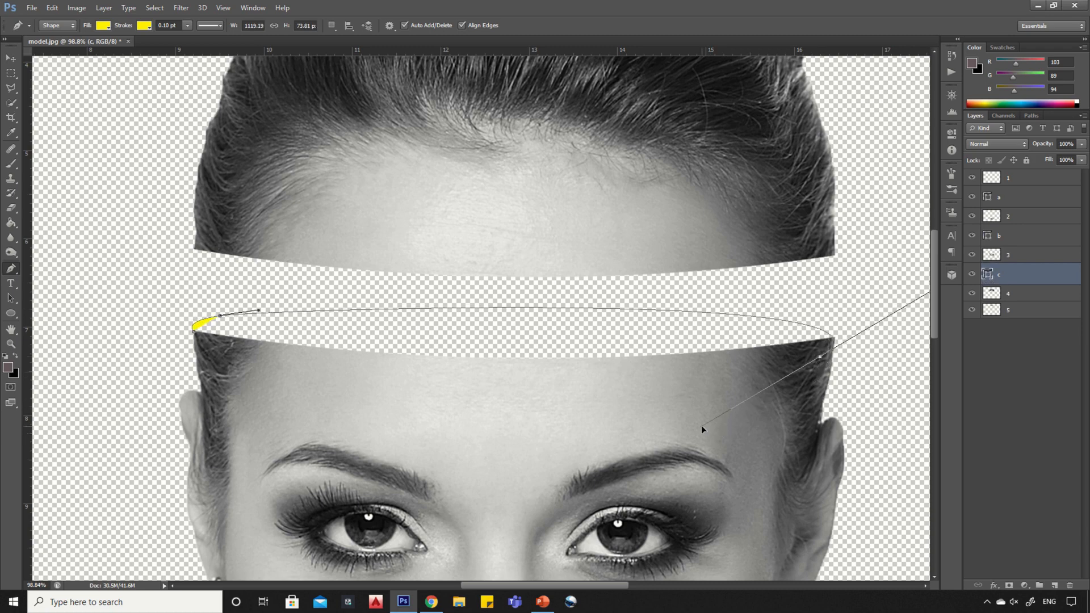
drag(194, 332, 237, 346)
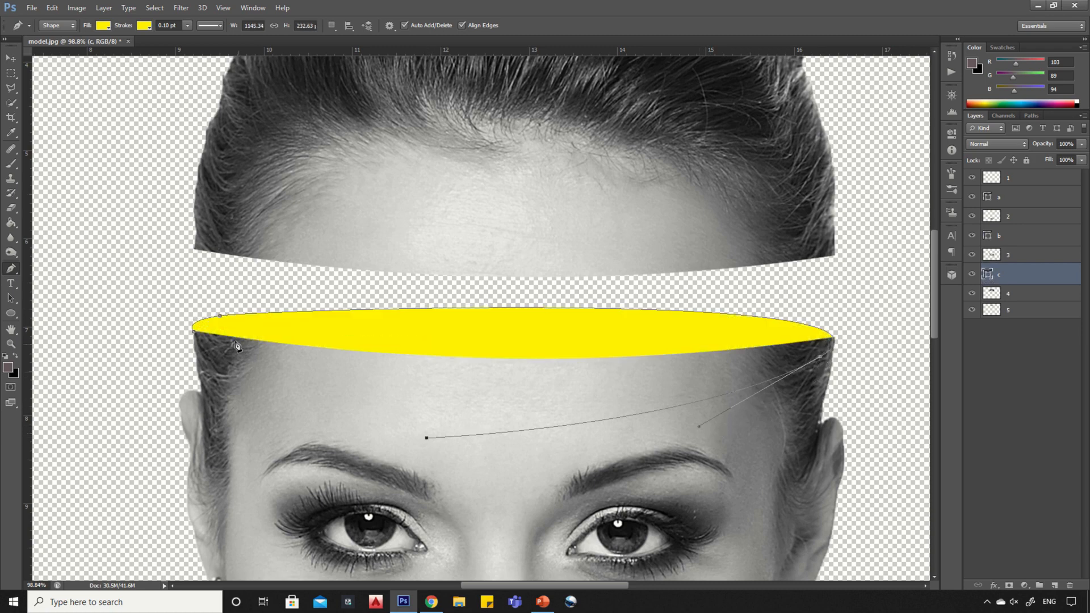
click(193, 332)
scroll(592, 278, down, 5)
key(Return)
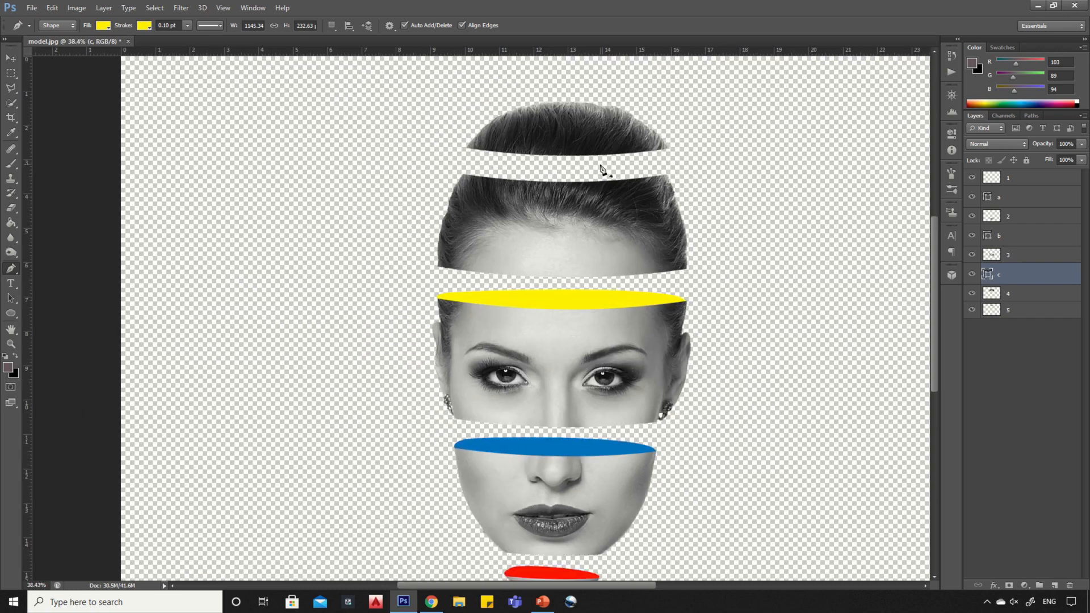
Create a new layer between layers 4 and 5 and name it d
scroll(621, 94, up, 3)
click(1016, 295)
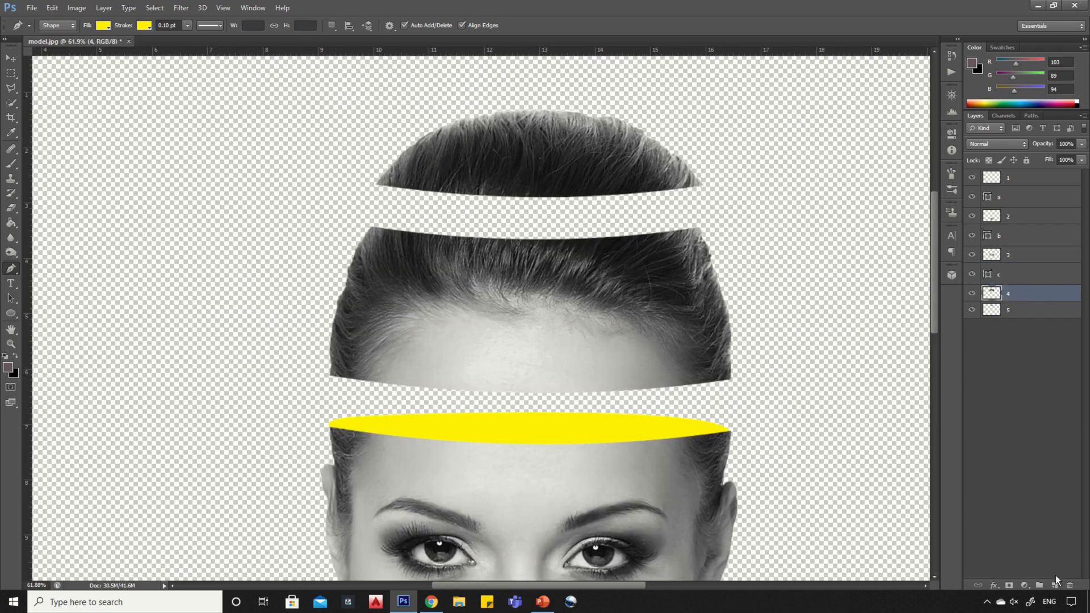
click(1055, 583)
double_click(1016, 310)
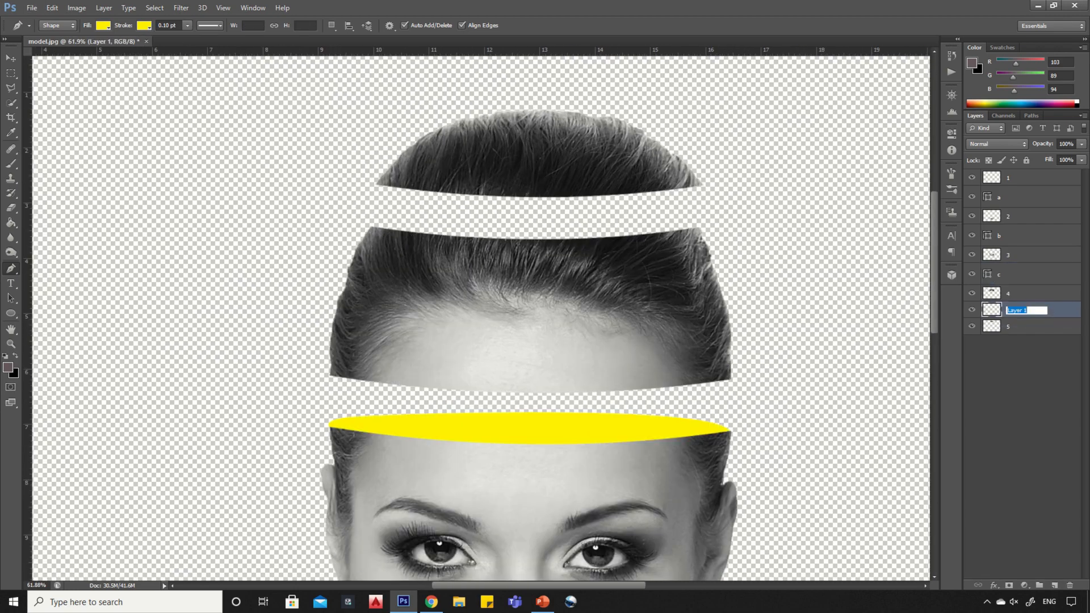
text(d)
key(Return)
Set the Pen tool's shape fill and stroke to the same dark green for layer d
click(102, 25)
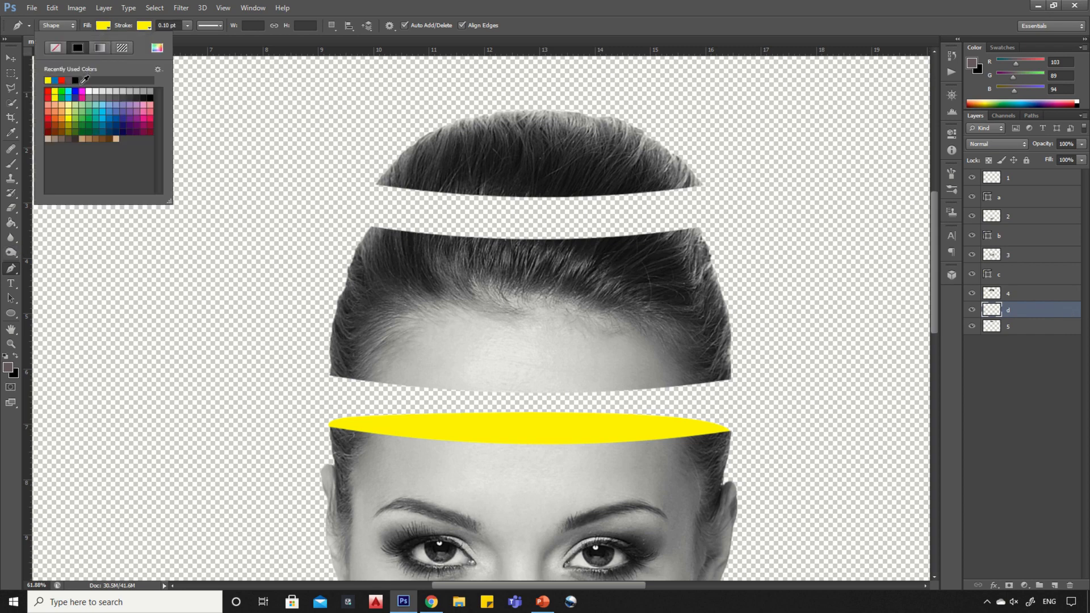
click(88, 128)
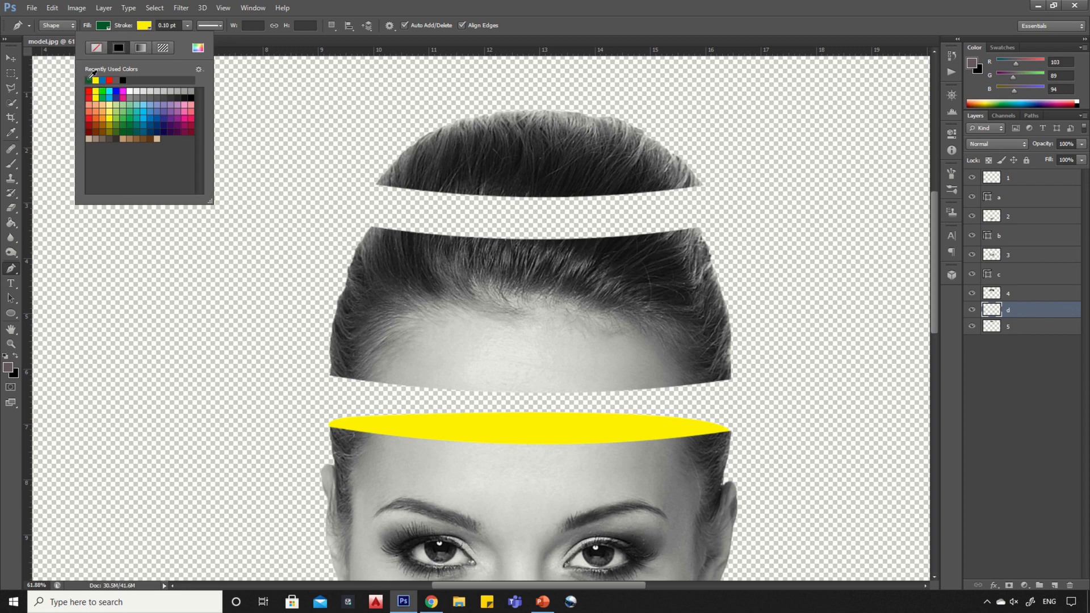
click(125, 119)
click(123, 125)
click(106, 25)
click(48, 80)
Draw a closed green oval shape about 935 by 234 px on layer d, capping the cut top of the forehead slice
scroll(511, 170, up, 3)
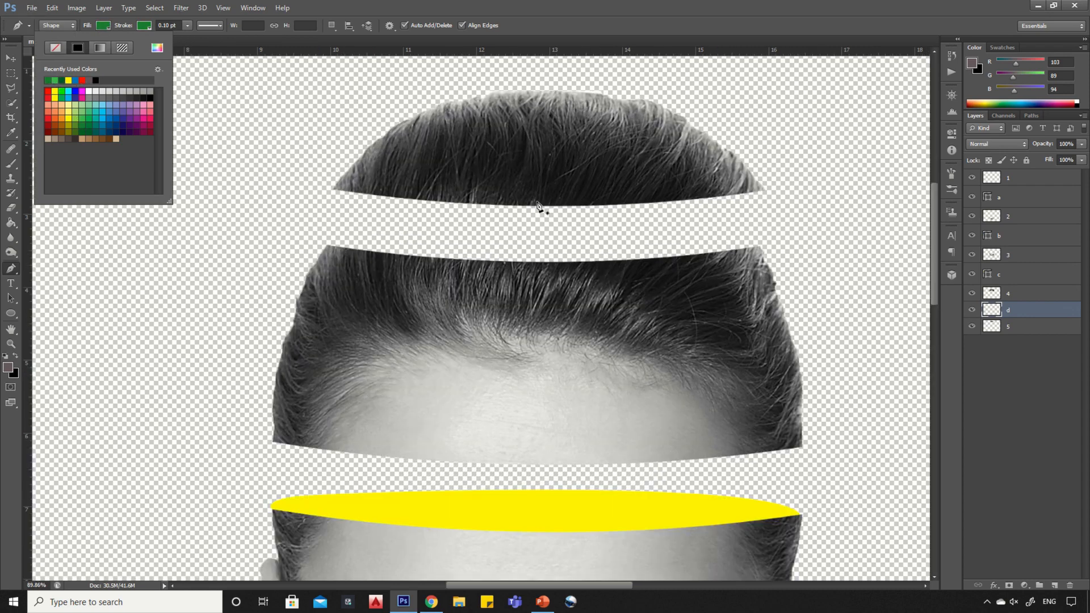
scroll(541, 209, up, 3)
click(259, 261)
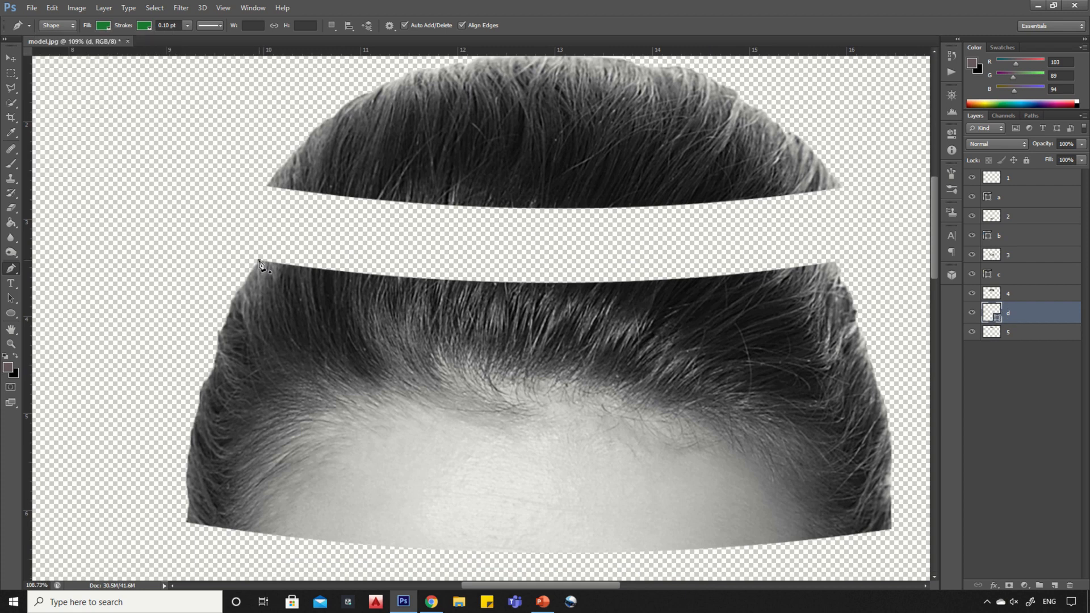
drag(290, 233, 316, 228)
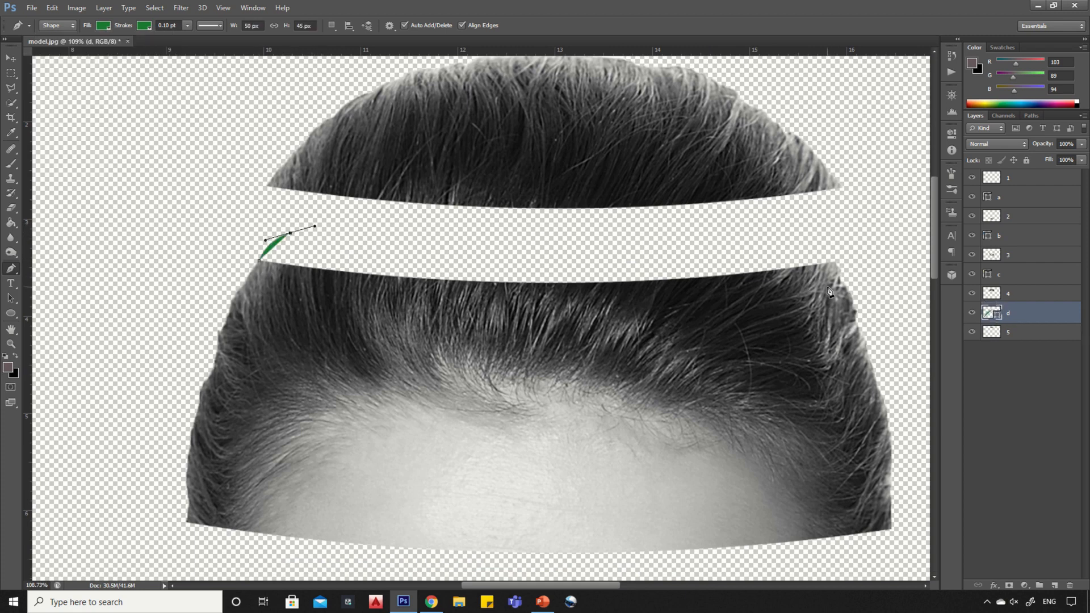
drag(827, 287, 735, 372)
click(262, 266)
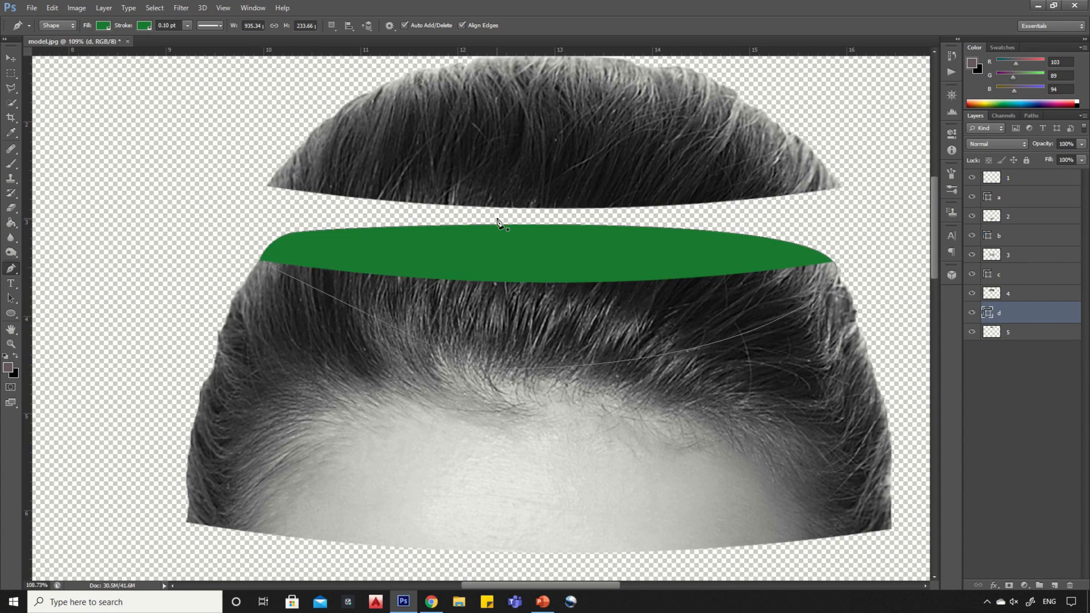
scroll(499, 219, down, 5)
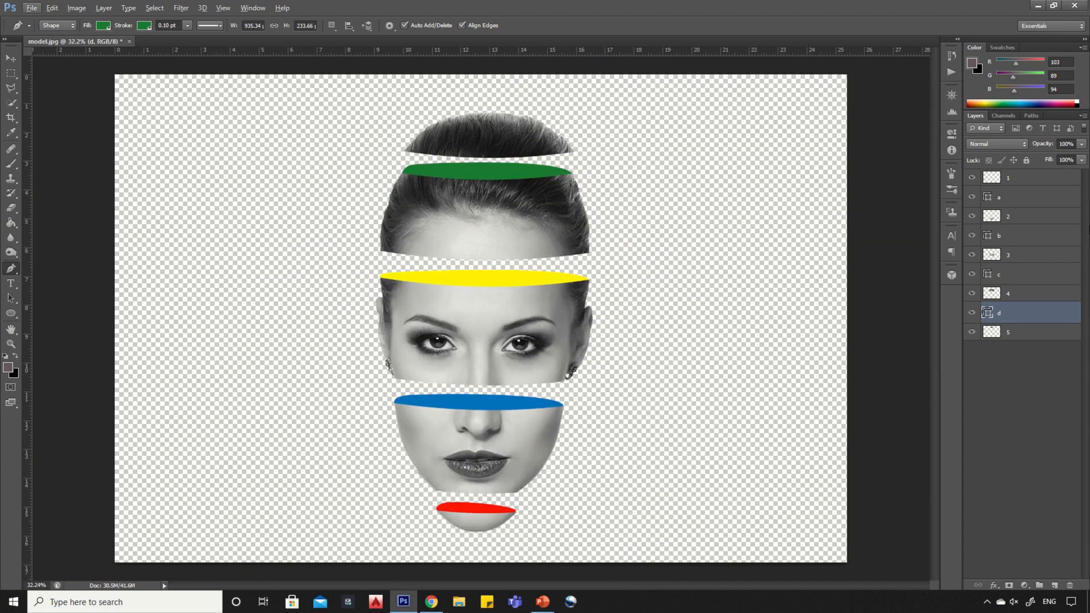
Create a new layer directly above shape layer a and clip it to the red shape
click(1041, 196)
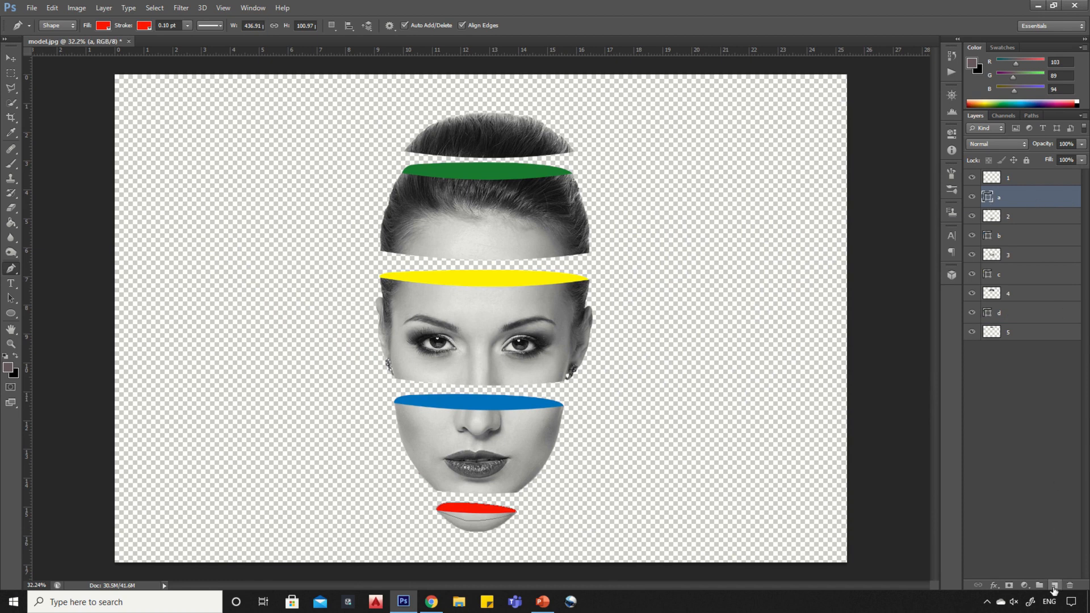
click(1053, 587)
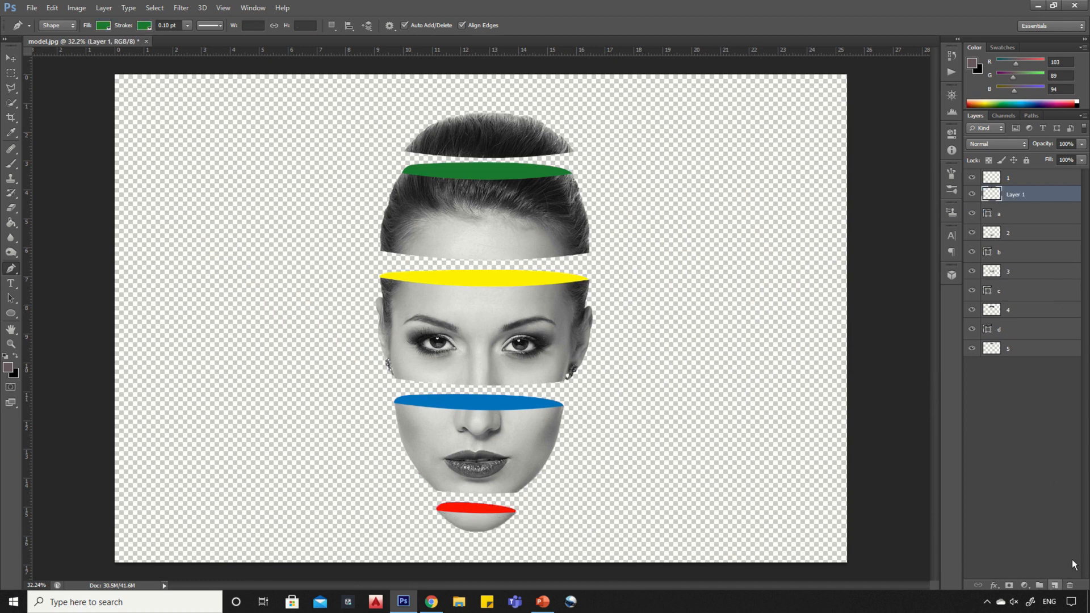
right_click(1015, 196)
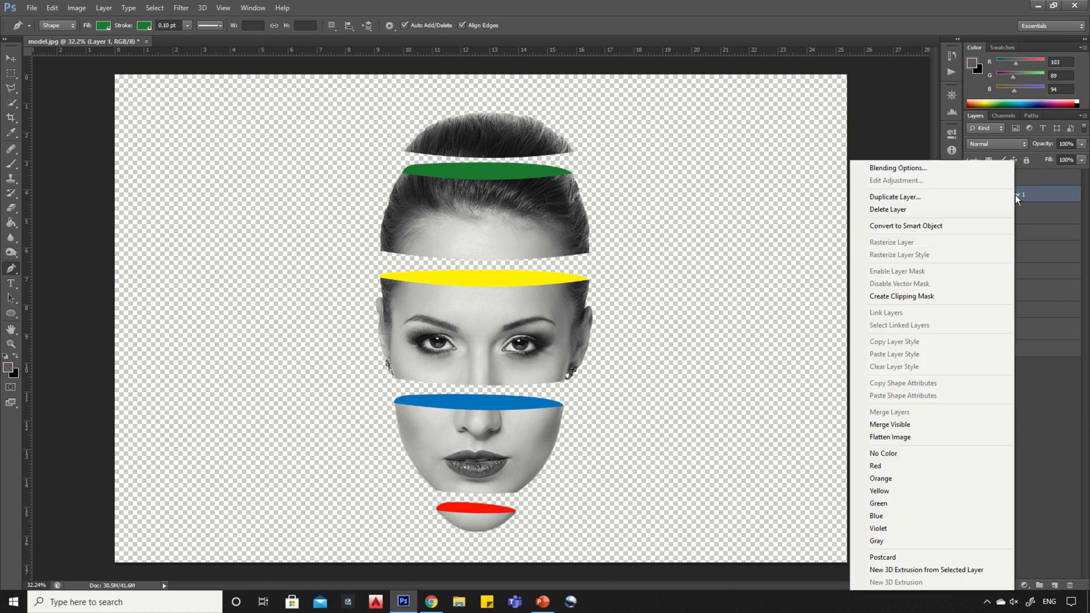
click(928, 297)
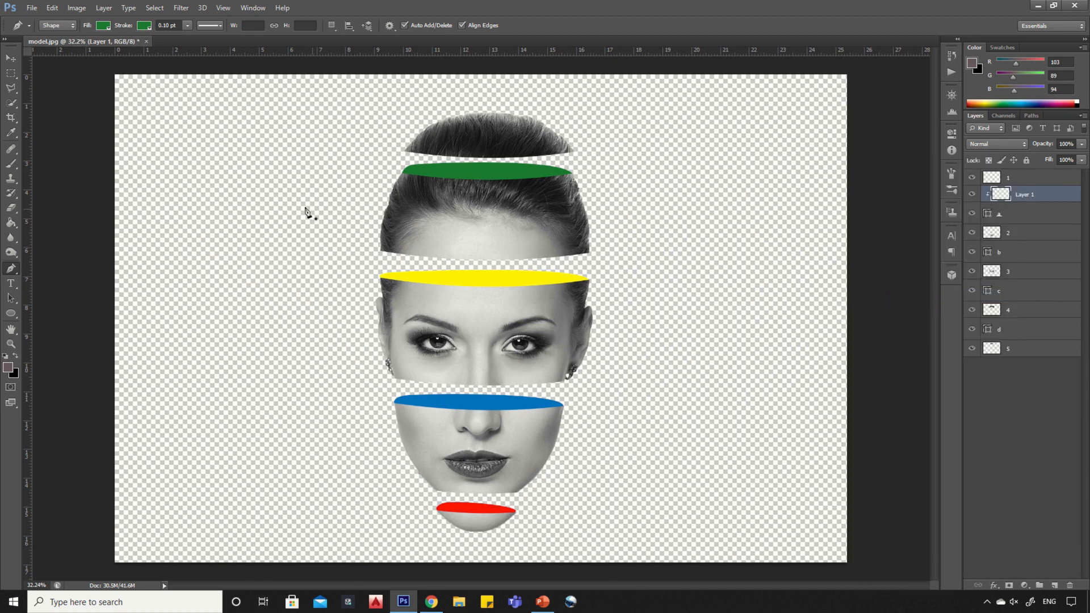
Set up the Brush tool with a soft round tip of 391 px
click(13, 166)
click(57, 25)
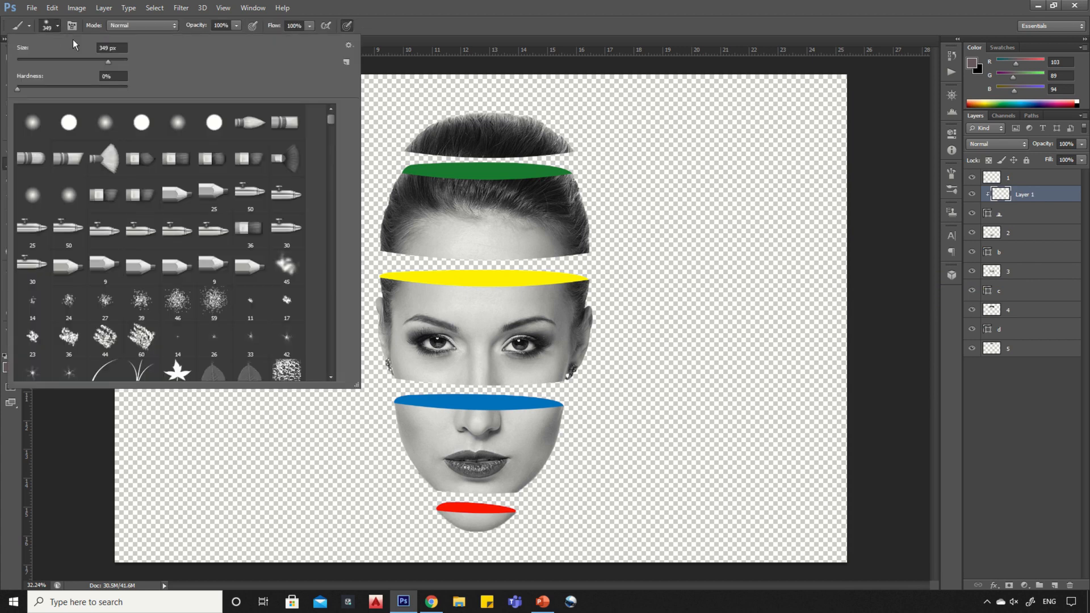
drag(114, 60, 110, 60)
click(36, 121)
double_click(36, 121)
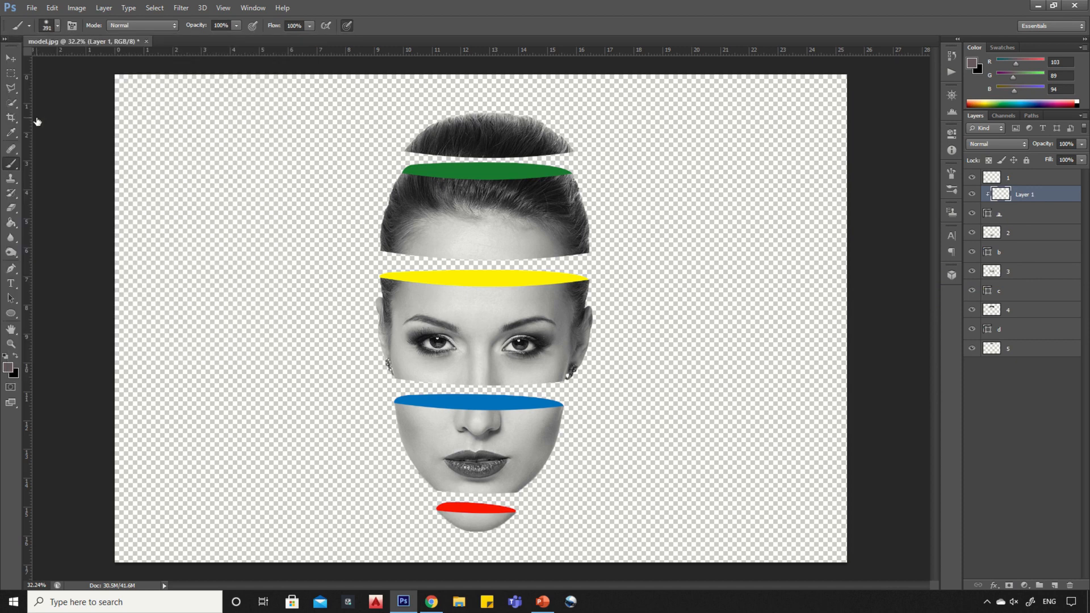
Set the foreground colour to near-black #010101 and paint soft shading along the upper part of the red shape
click(9, 369)
drag(732, 254, 685, 341)
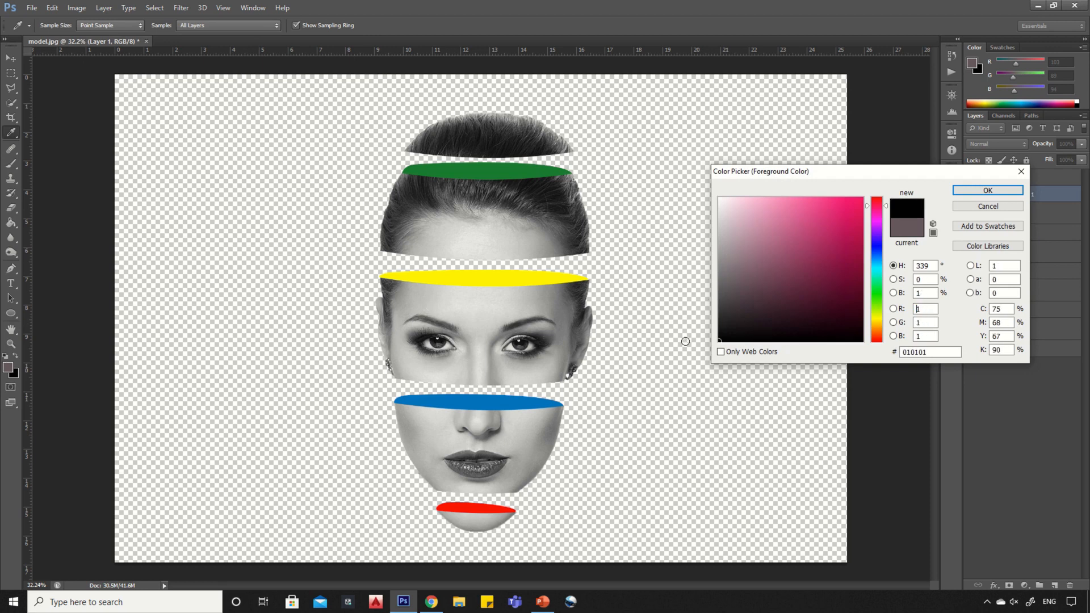
click(987, 190)
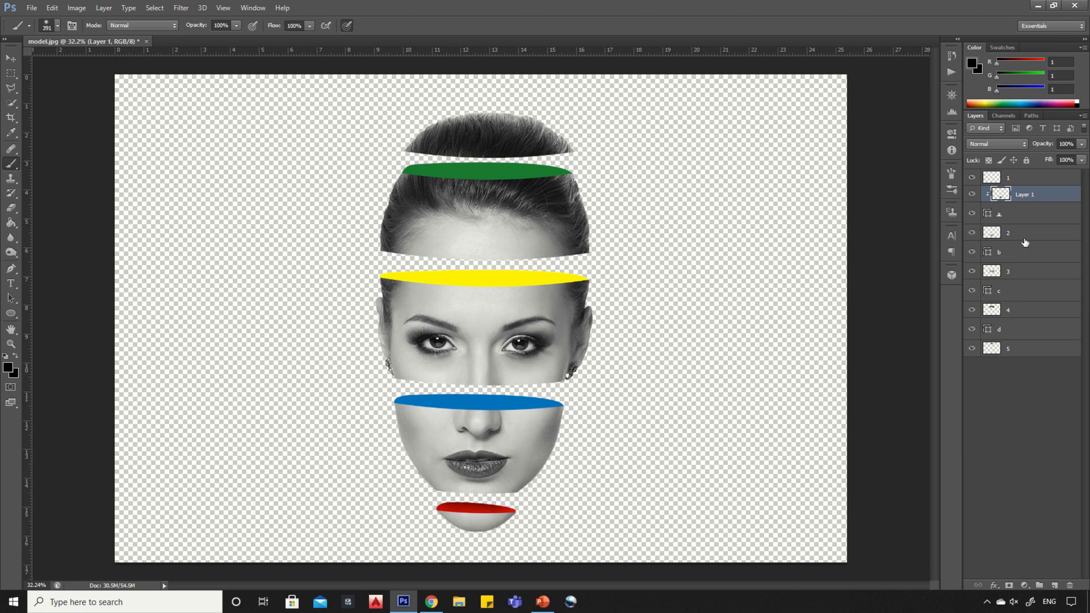
Add a new layer clipped to shape layer b and brush soft black shading over the blue shape's upper edge
click(1020, 258)
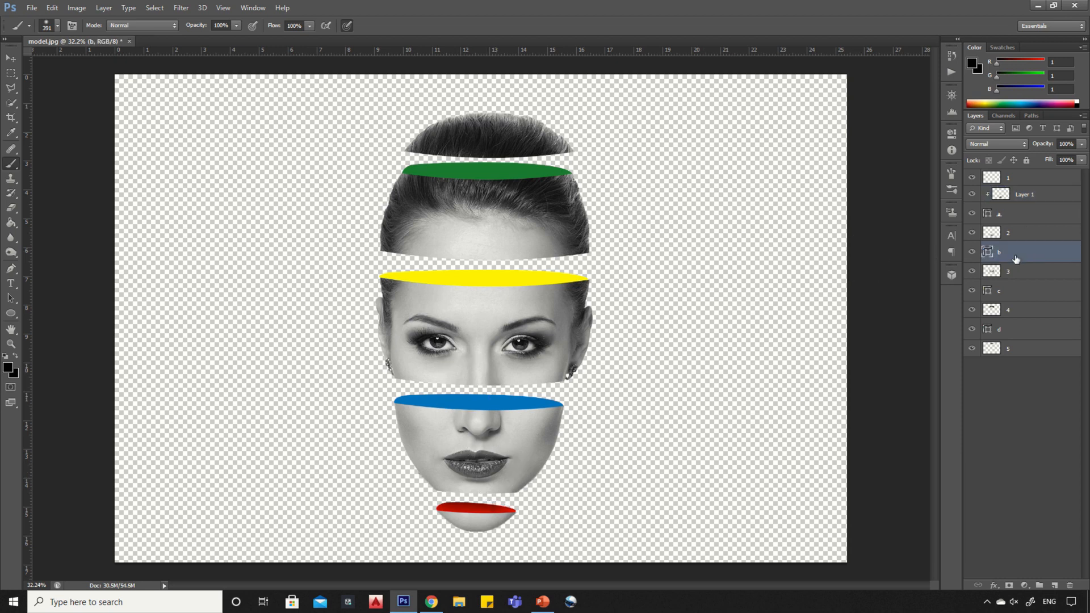
click(1053, 586)
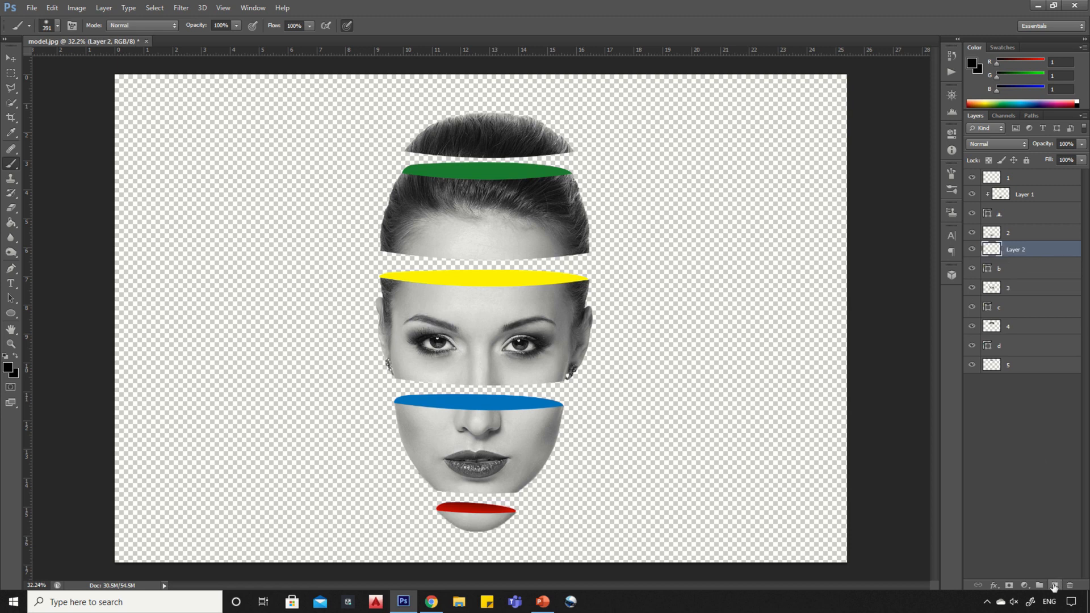
right_click(1029, 248)
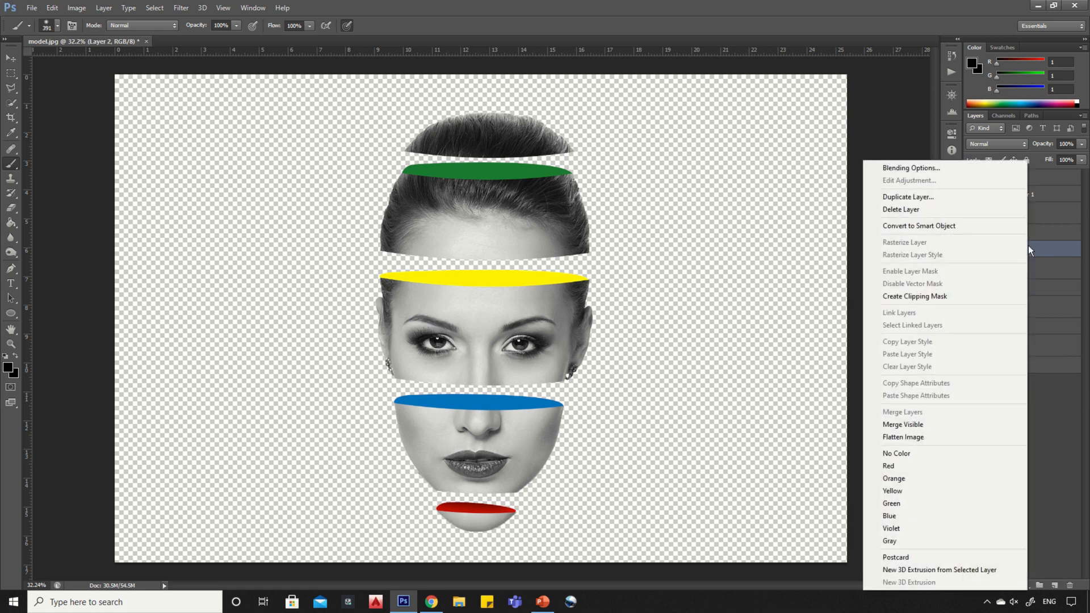
click(946, 296)
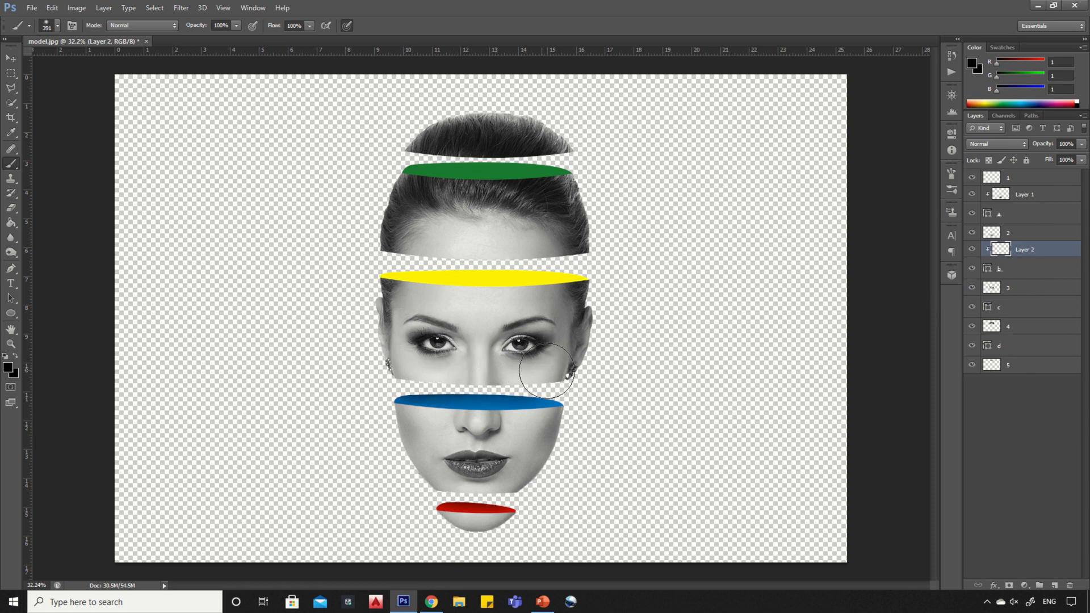
drag(501, 357, 430, 358)
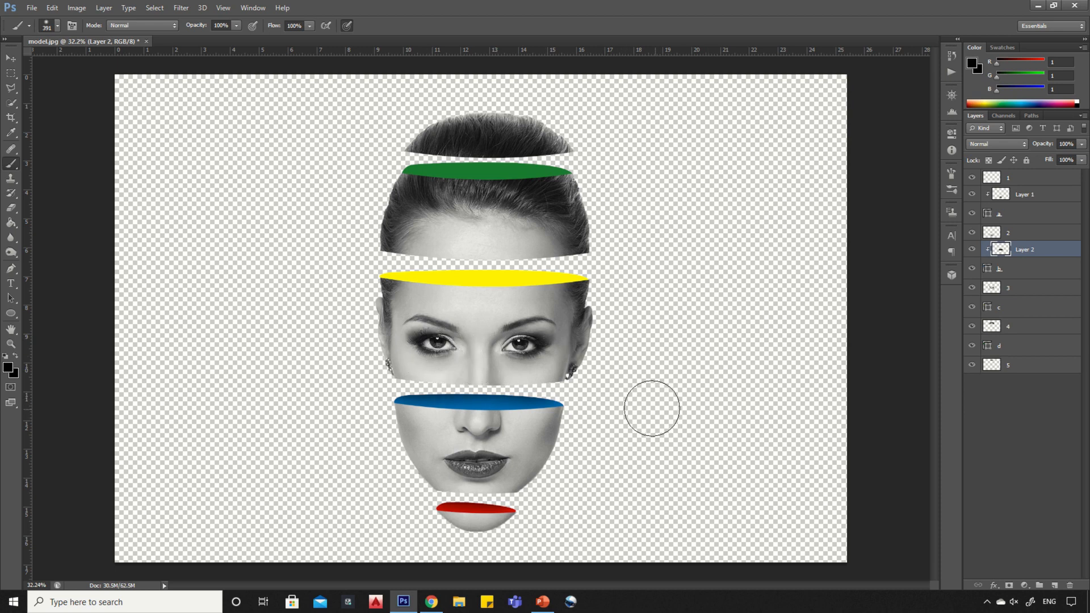
Add a new layer clipped to shape layer c and brush soft black shading over the yellow shape's upper edge
click(1056, 304)
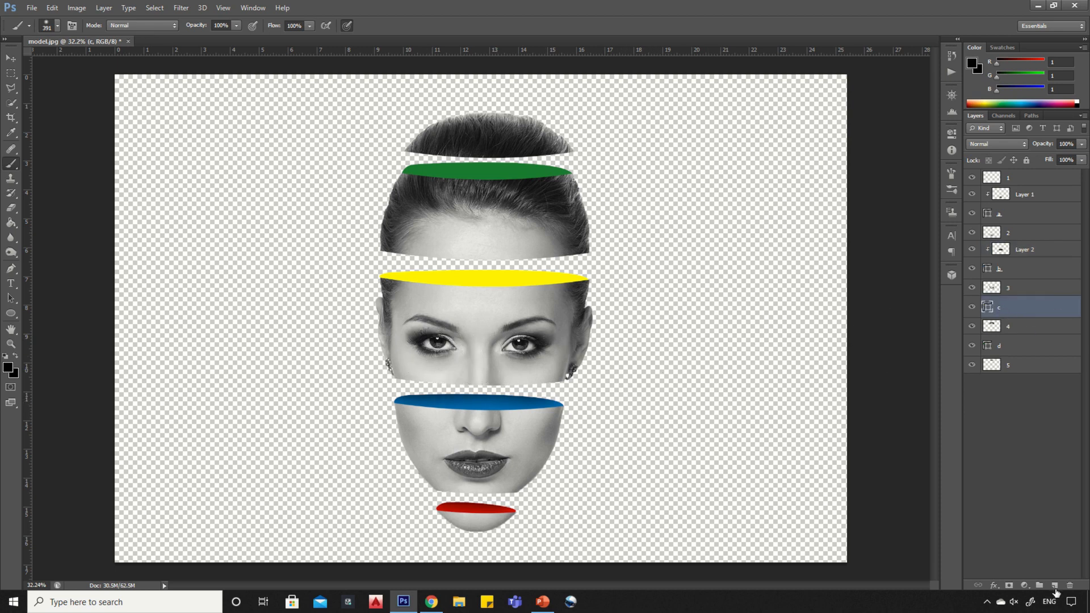
click(1054, 585)
right_click(1017, 305)
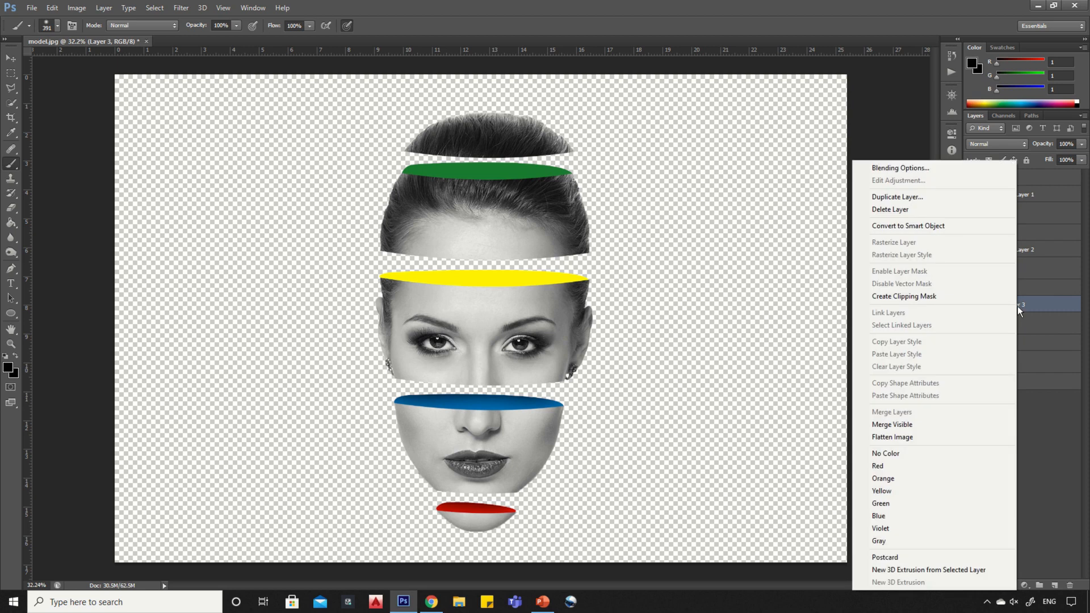
click(914, 296)
mouse_move(455, 237)
mouse_down()
mouse_move(567, 236)
mouse_move(460, 238)
mouse_move(488, 236)
mouse_up()
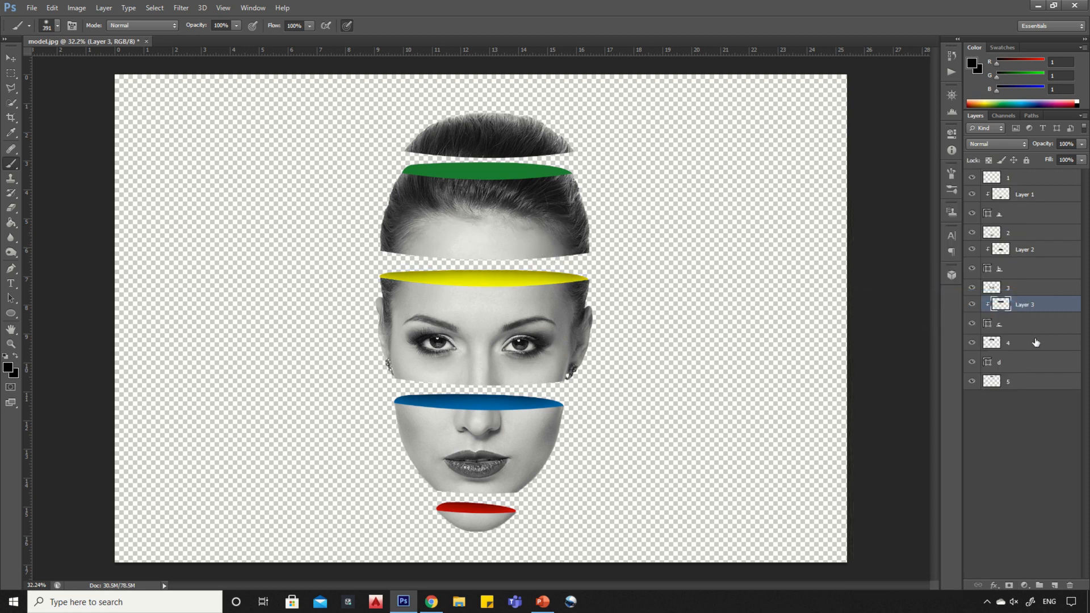
Add a new layer clipped to shape layer d and brush soft black shading over the green shape's upper edge
click(1017, 363)
click(1054, 585)
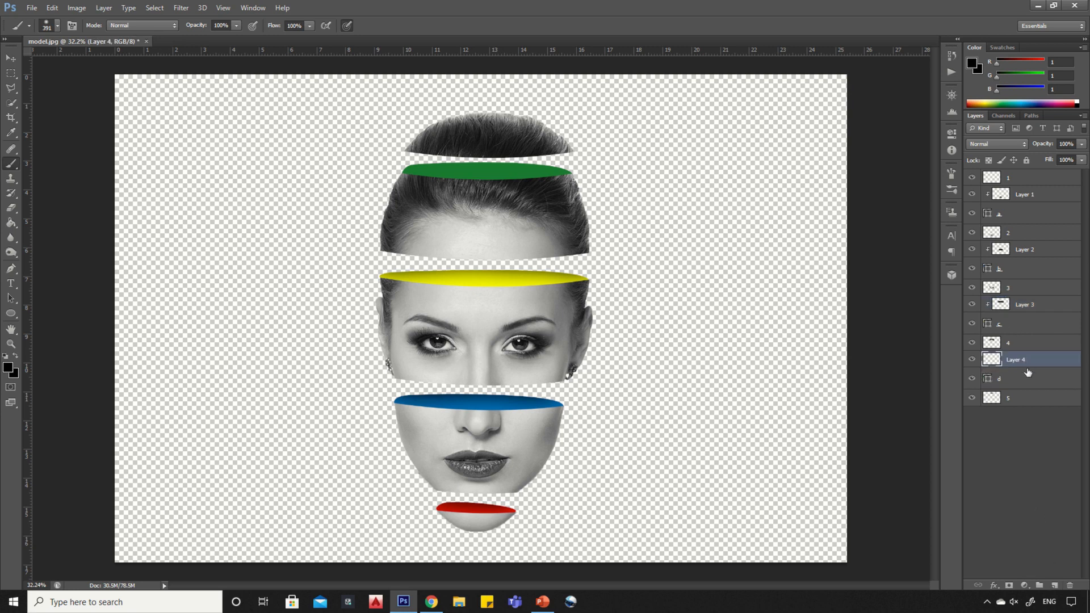
right_click(1020, 360)
click(896, 297)
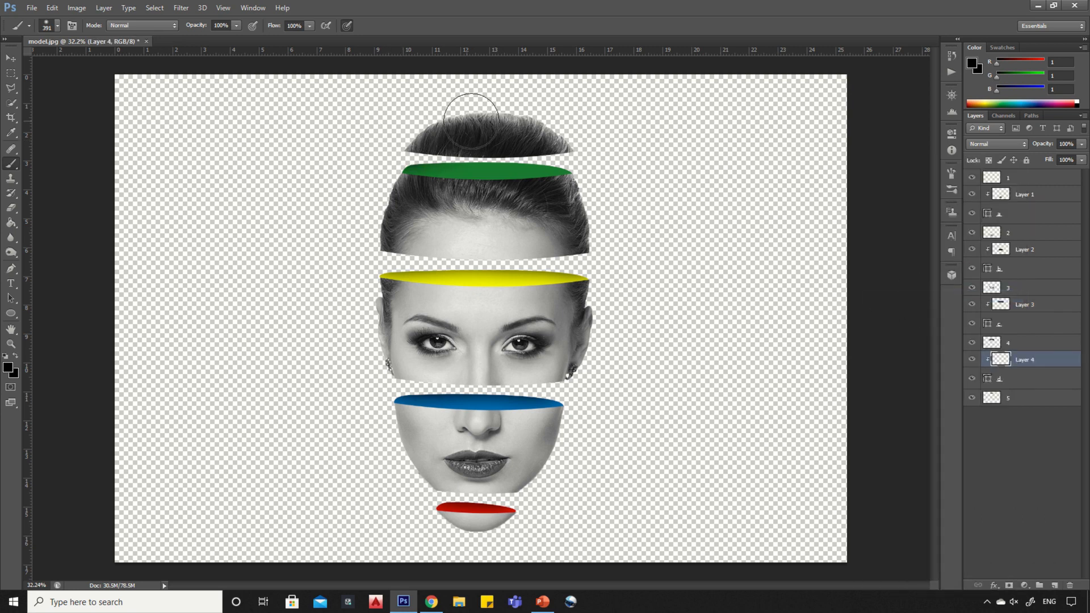
click(11, 58)
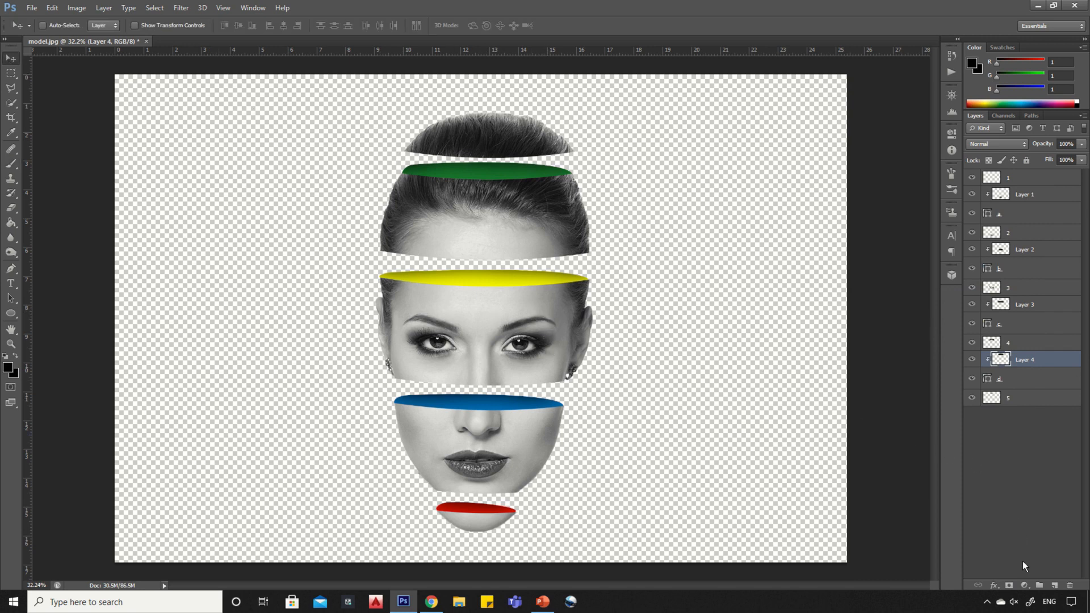
Add a gradient fill layer using the Black, White gradient preset
click(1023, 585)
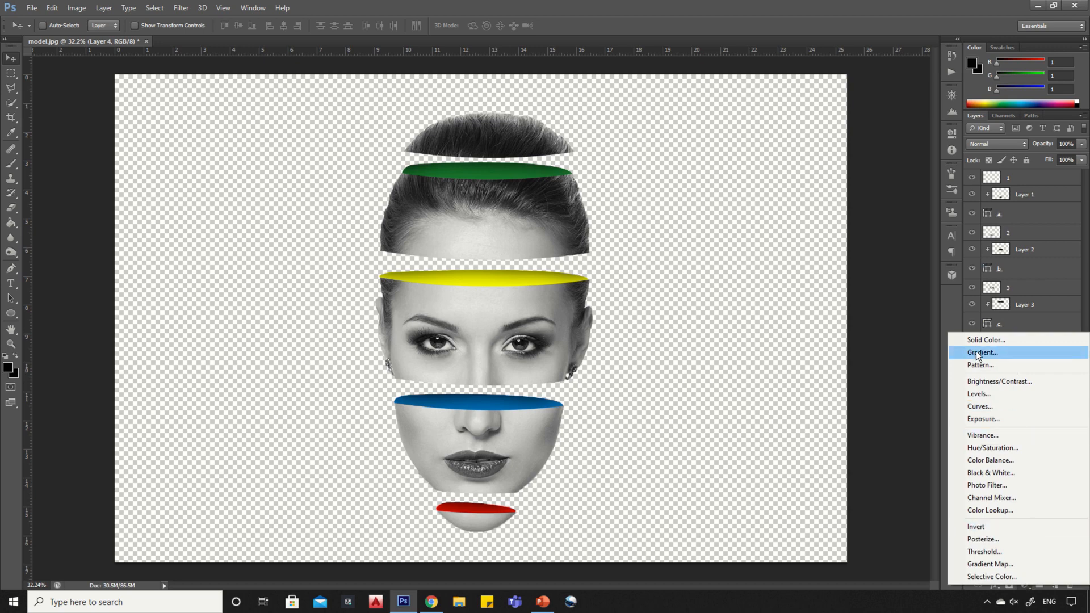
click(1004, 354)
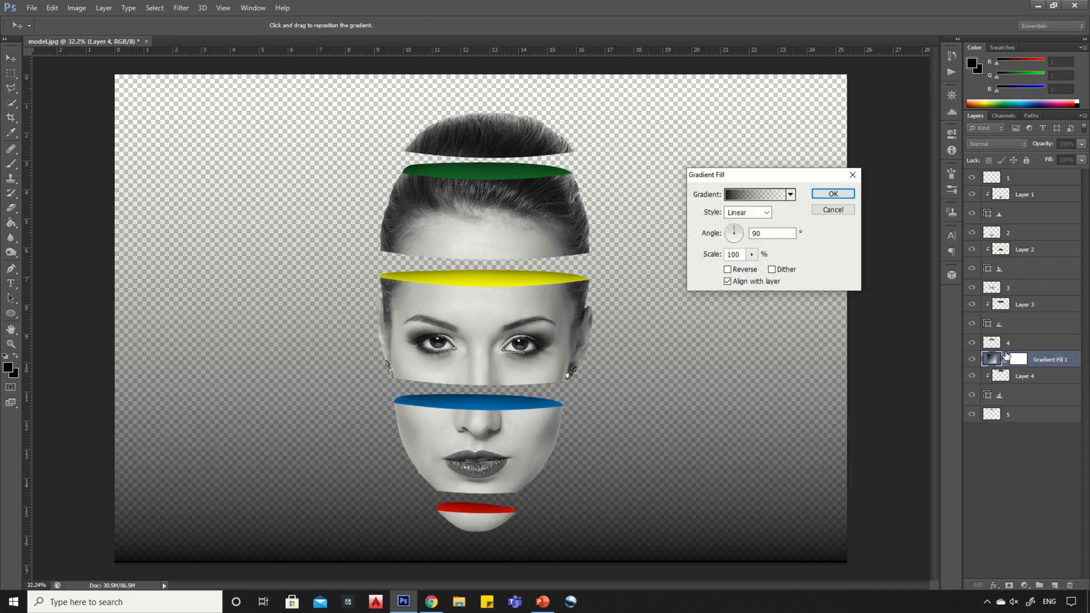
click(758, 196)
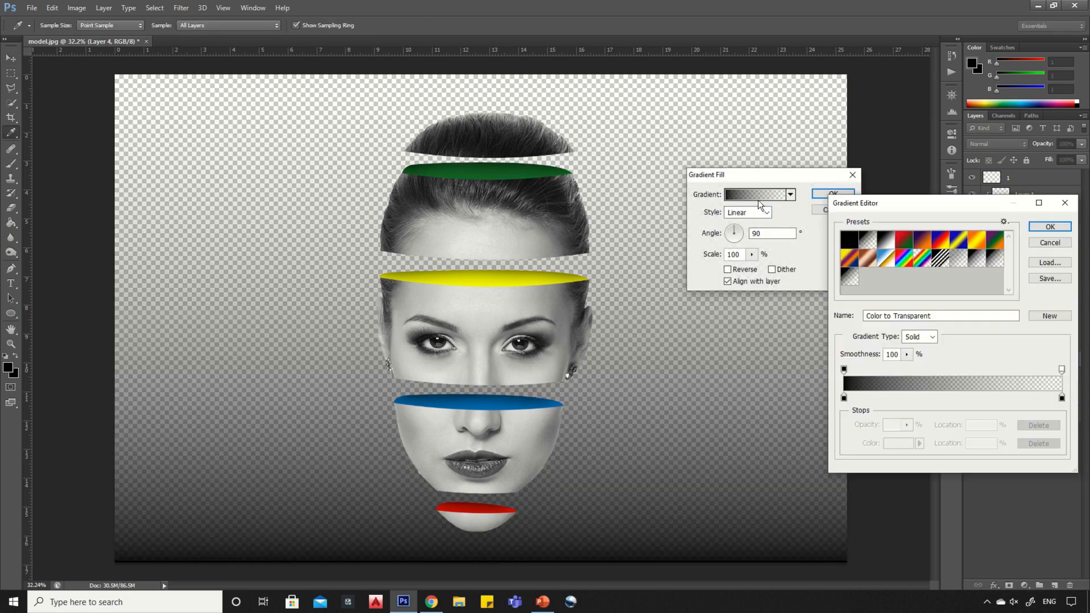
click(887, 244)
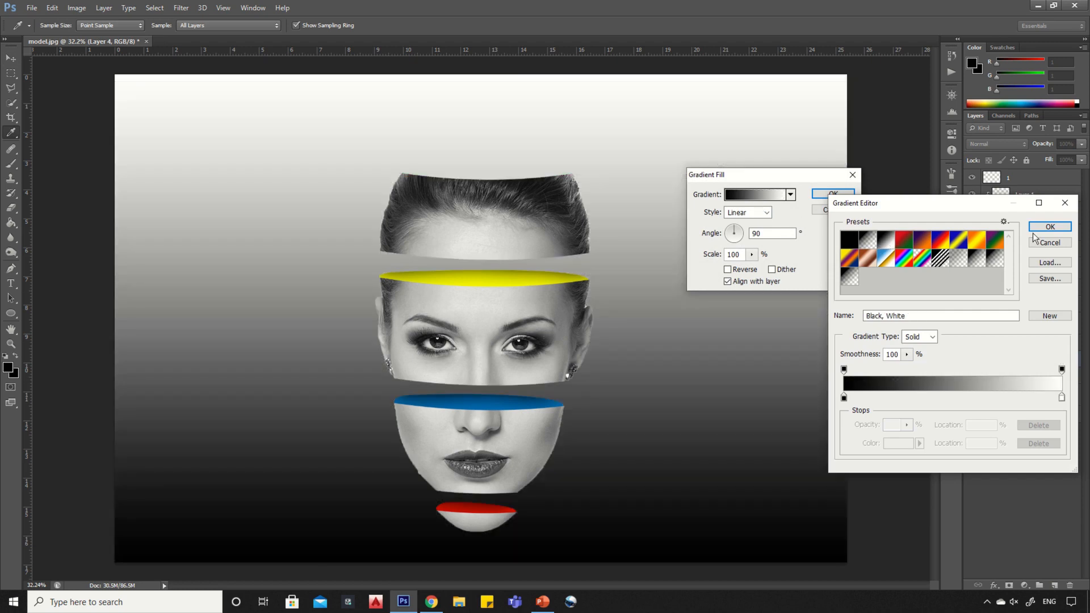
click(1049, 226)
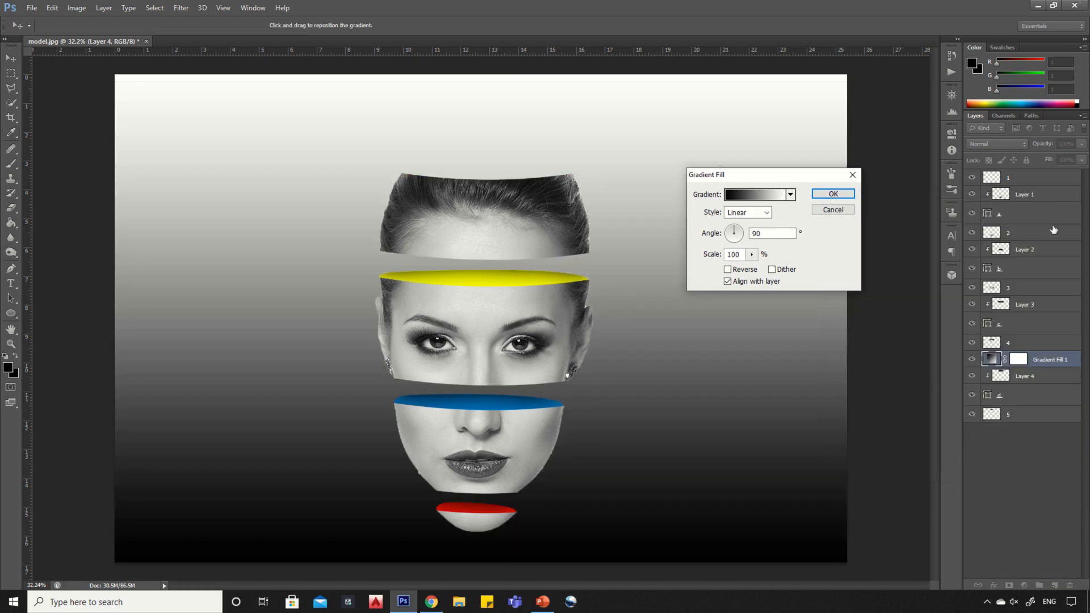
Make the gradient fill radial and reversed at 278% scale, and move its layer below layer 5 as the background
click(748, 214)
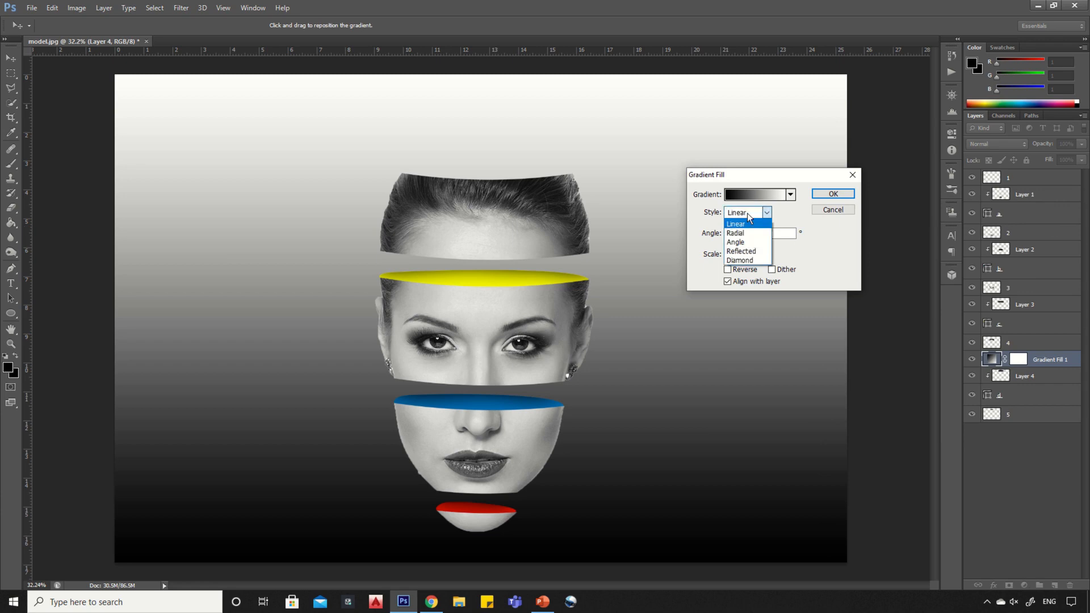
click(750, 232)
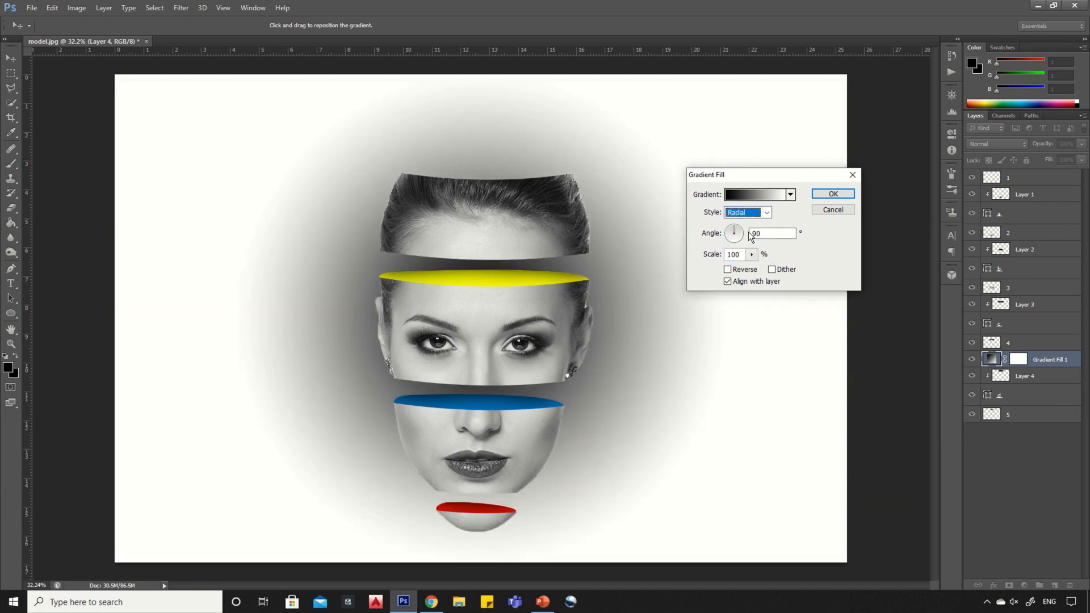
click(728, 270)
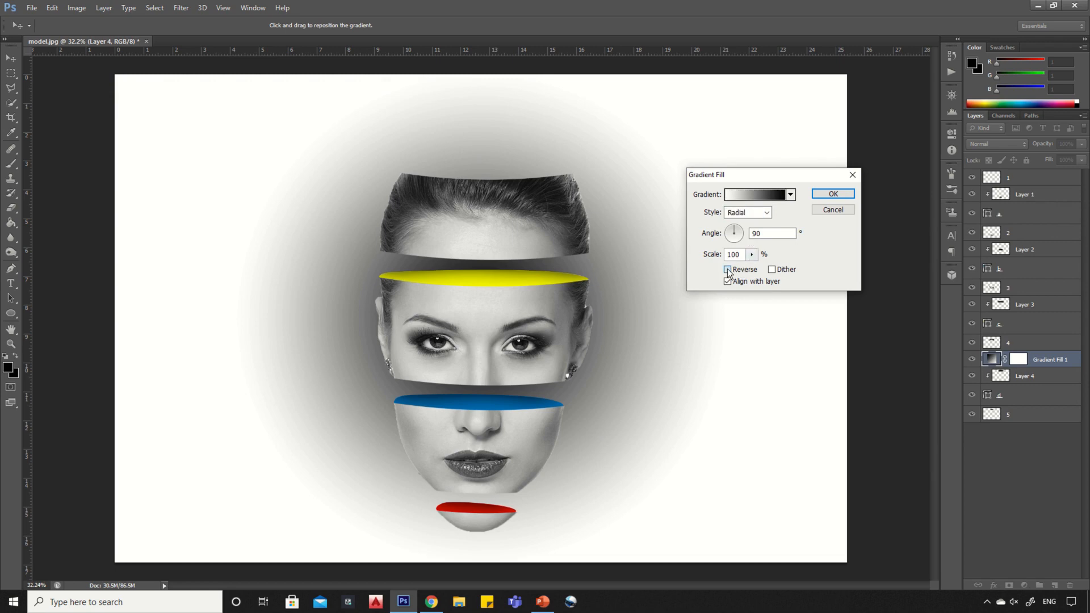
click(752, 255)
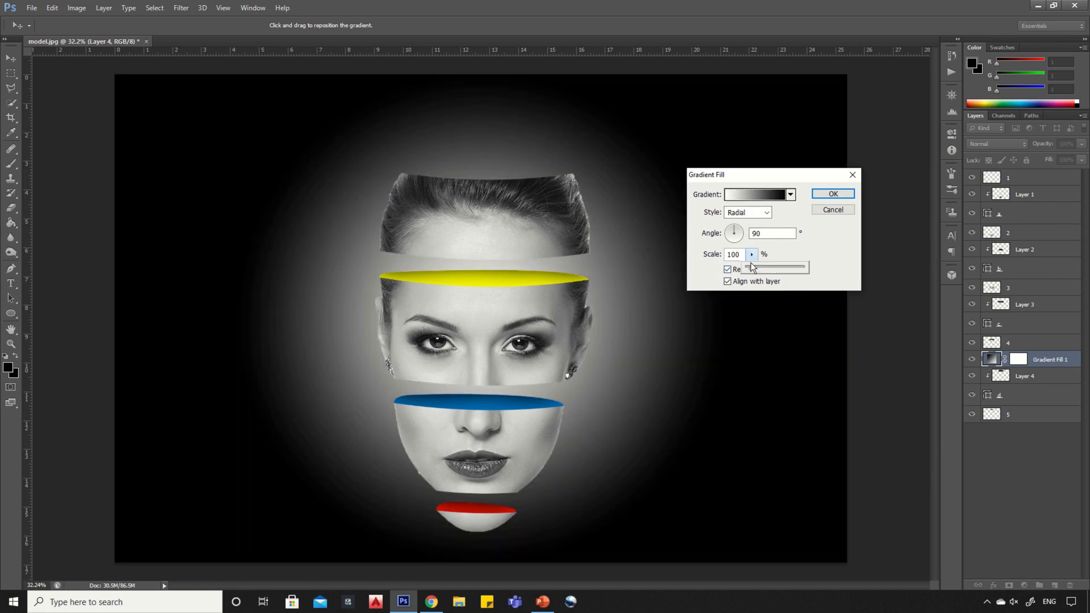
drag(759, 270, 765, 270)
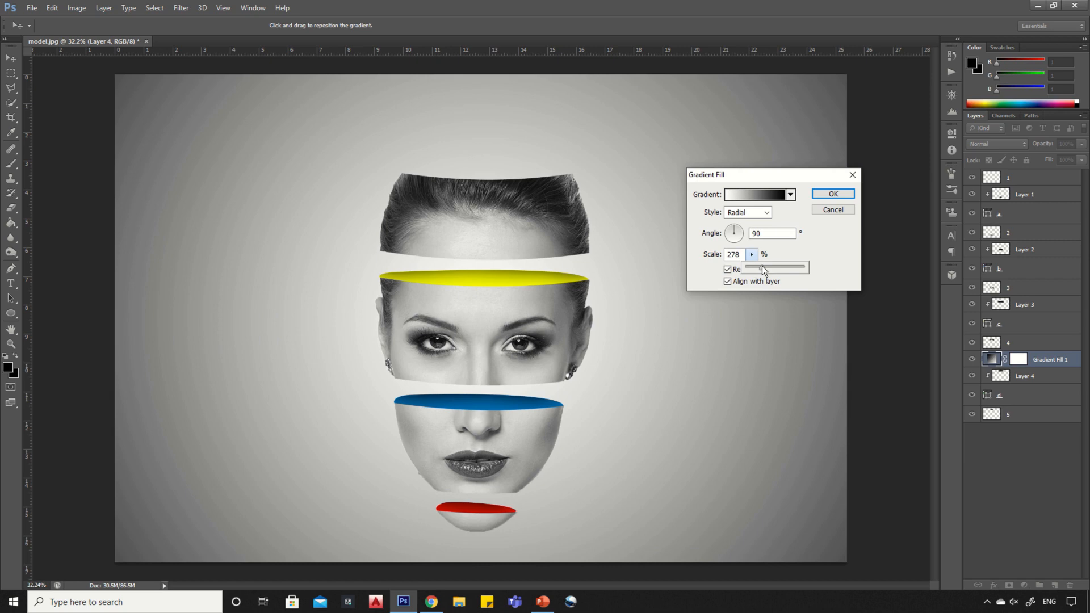
click(833, 193)
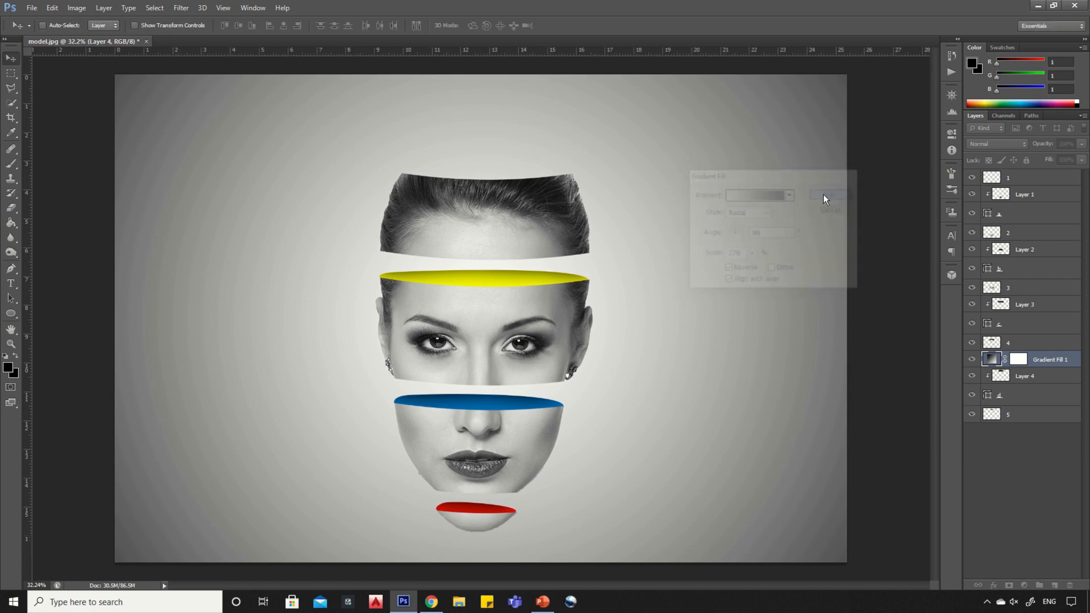
drag(1049, 360, 1020, 437)
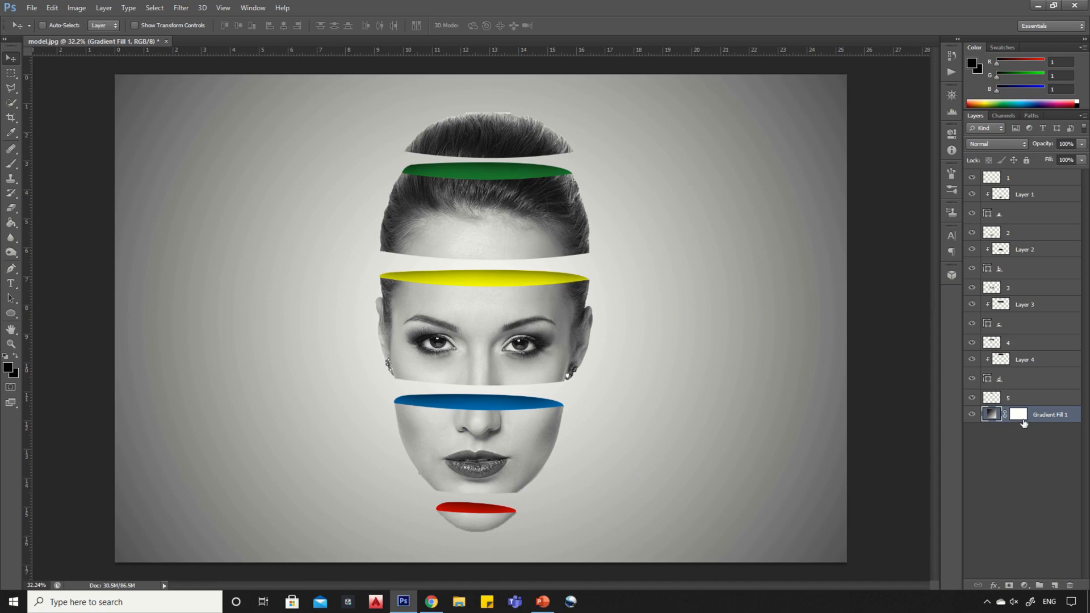